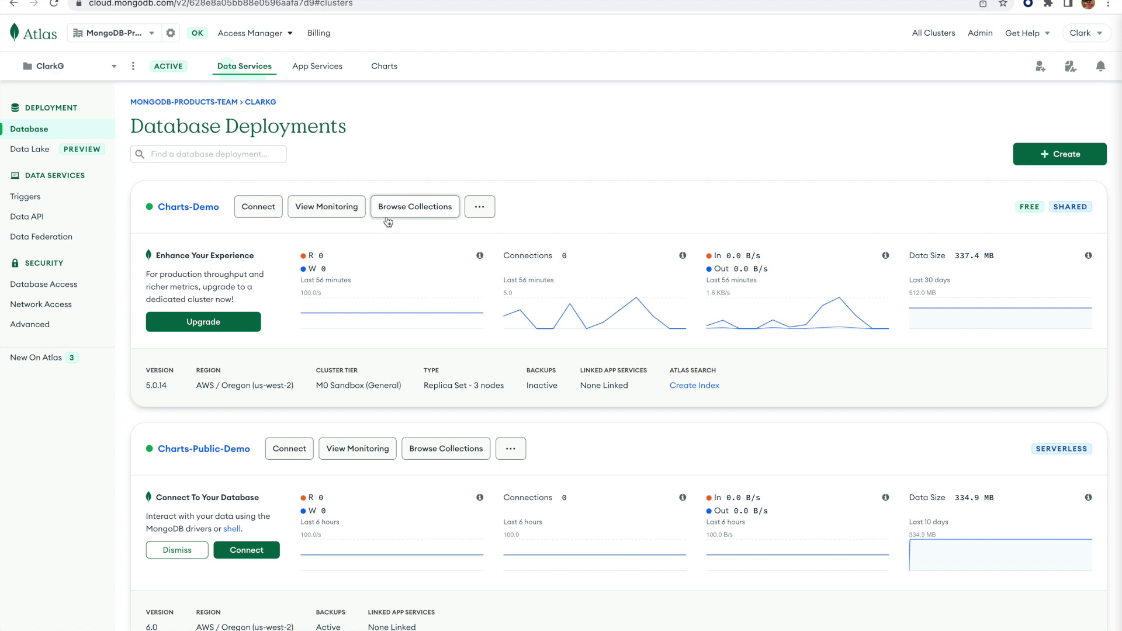
# Step: Switch from Atlas to Charts and go to the Data Sources settings page
pyautogui.click(385, 67)
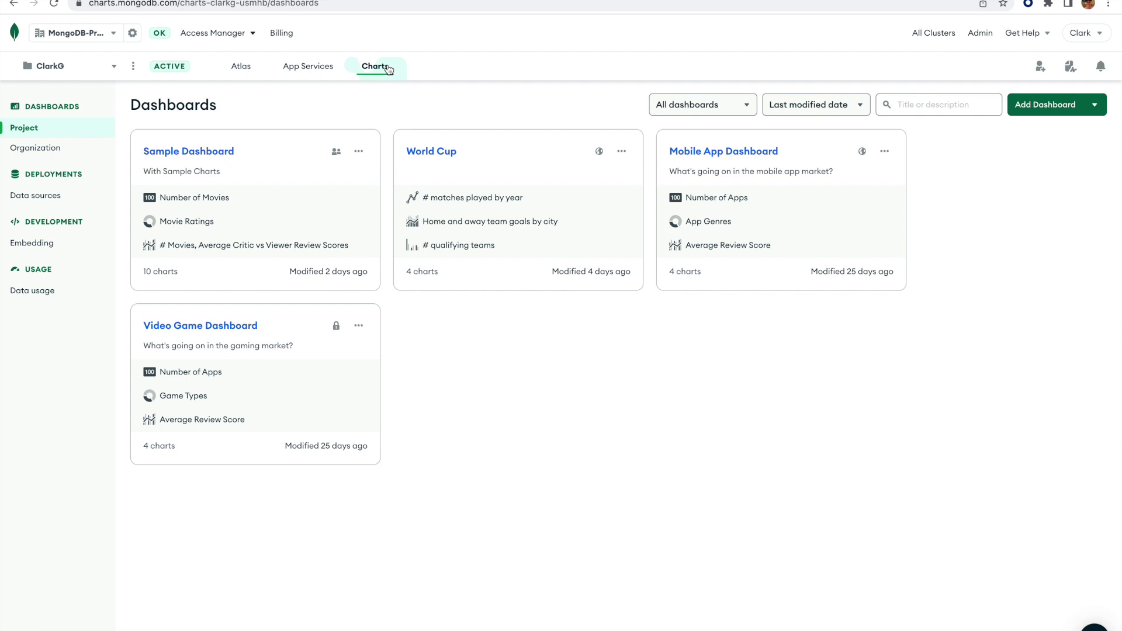
pyautogui.click(50, 201)
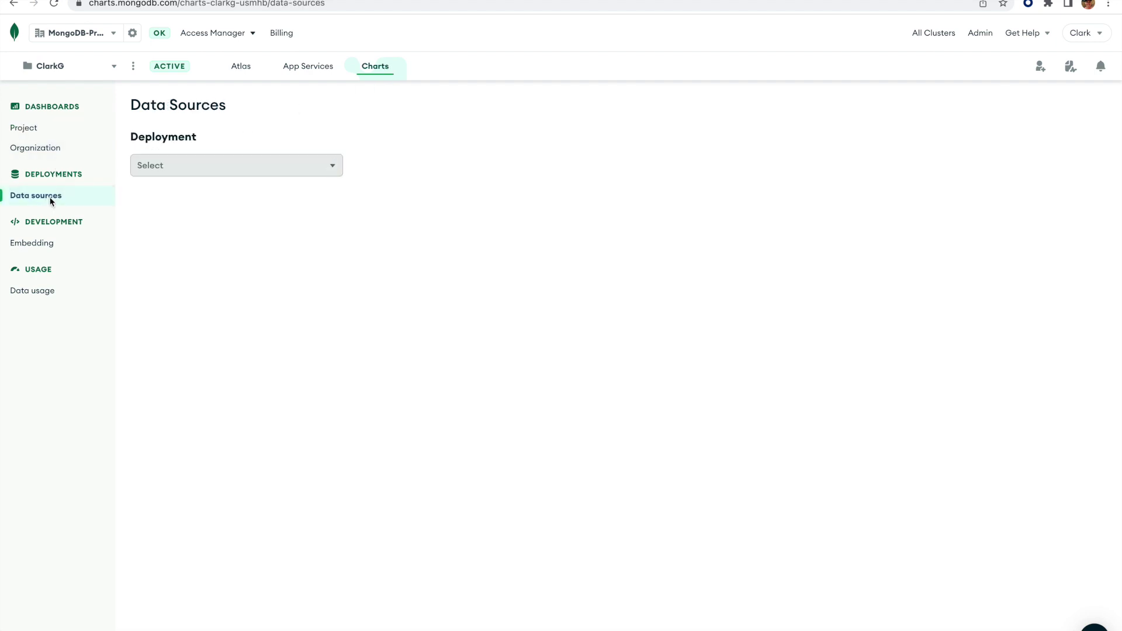
pyautogui.click(181, 166)
pyautogui.click(190, 208)
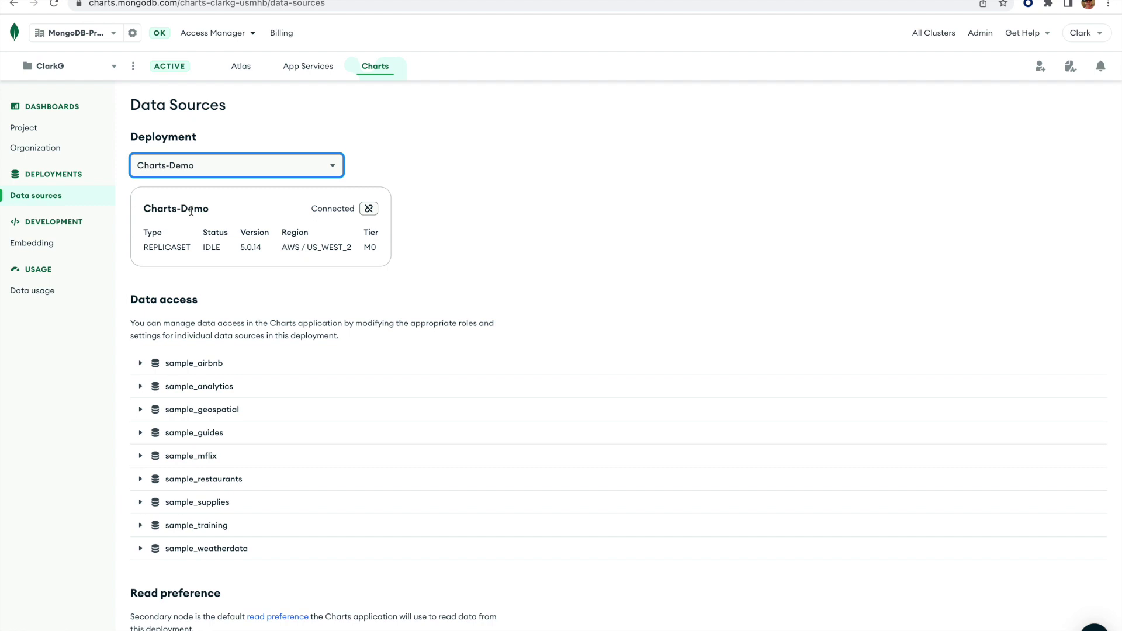
pyautogui.scroll(-1, 293, 336)
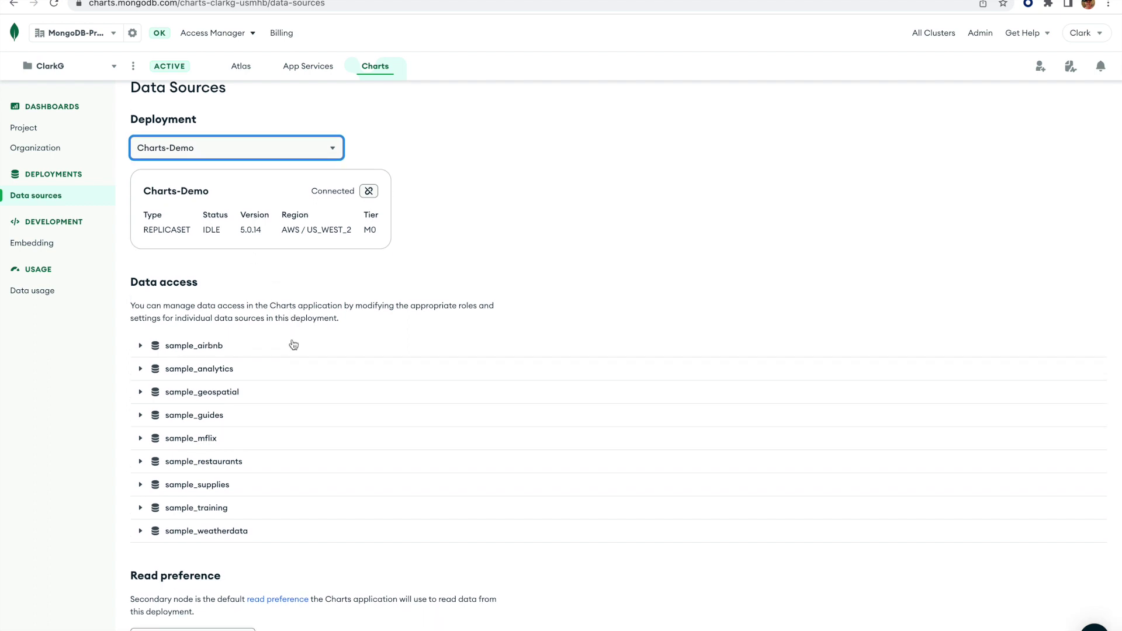
pyautogui.click(209, 346)
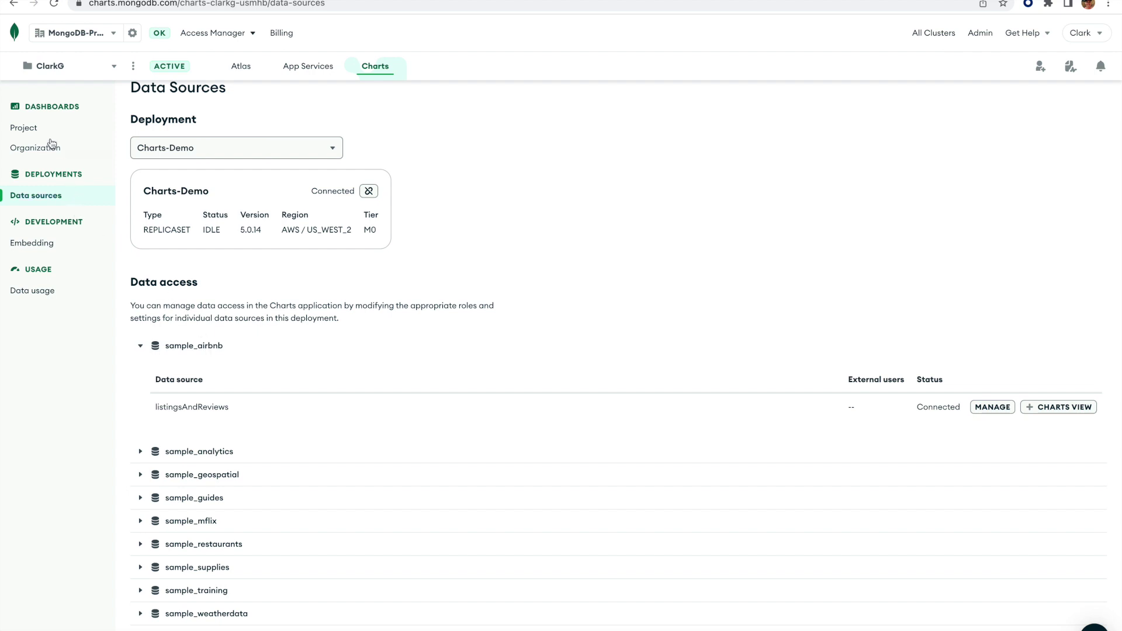
pyautogui.click(32, 134)
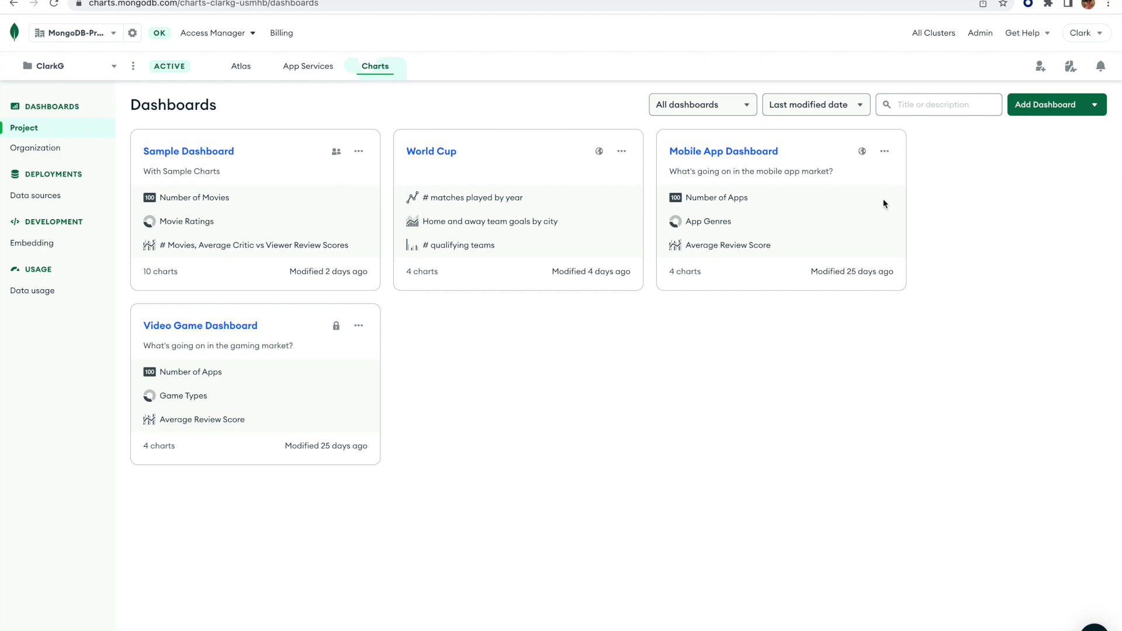
# Step: Create and save a new dashboard titled 'Charts demo', then begin adding a chart to it
pyautogui.click(1026, 107)
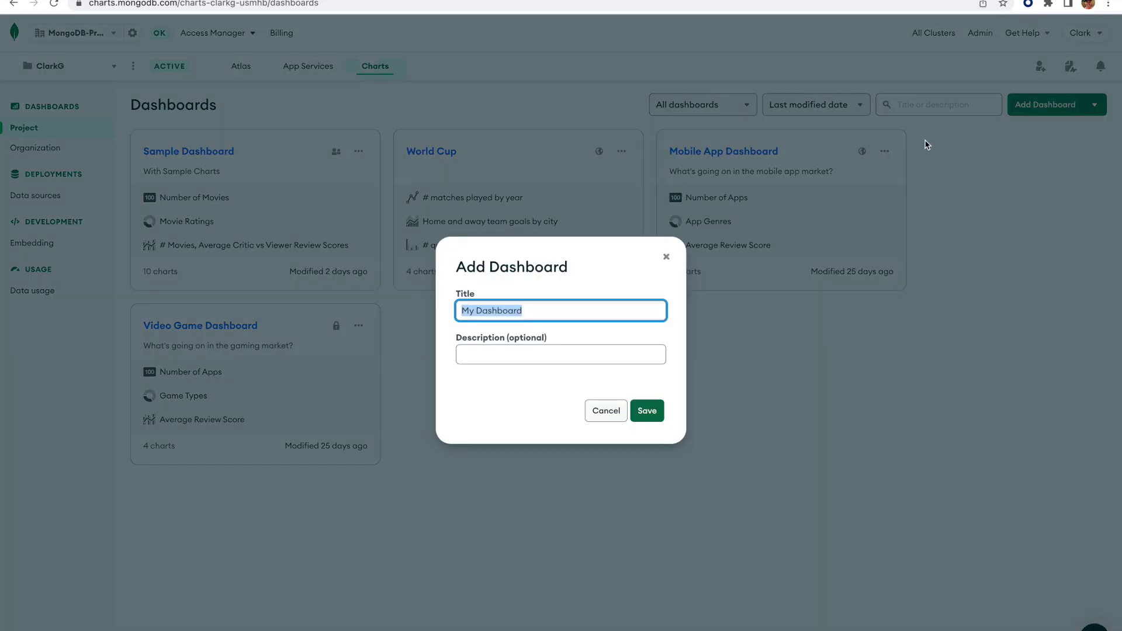
pyautogui.write('Charts demo')
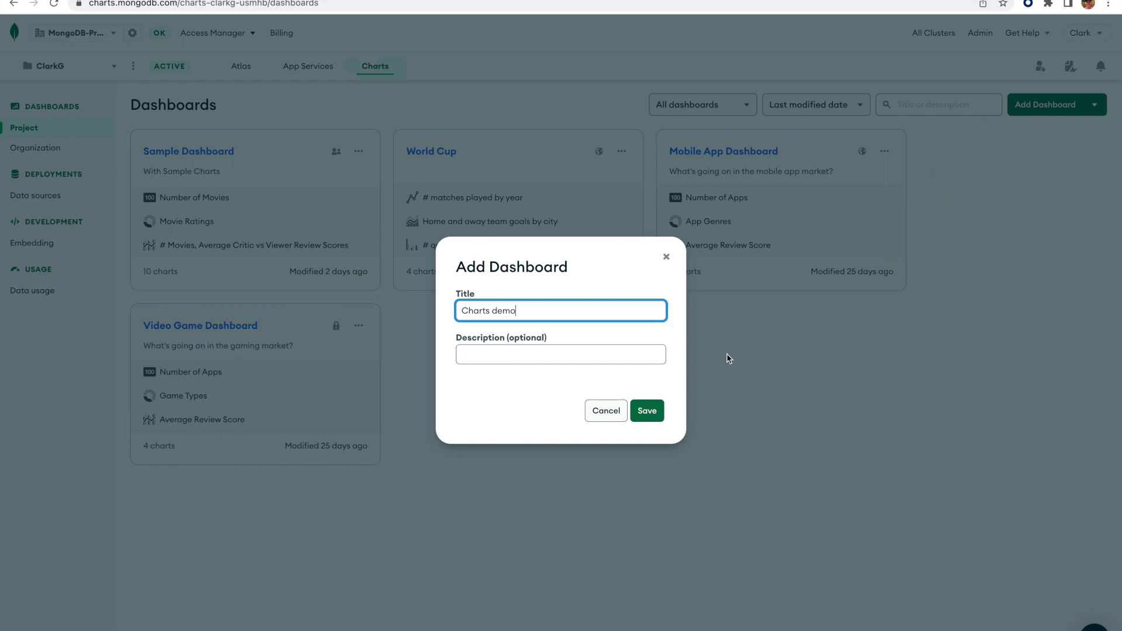
pyautogui.click(646, 412)
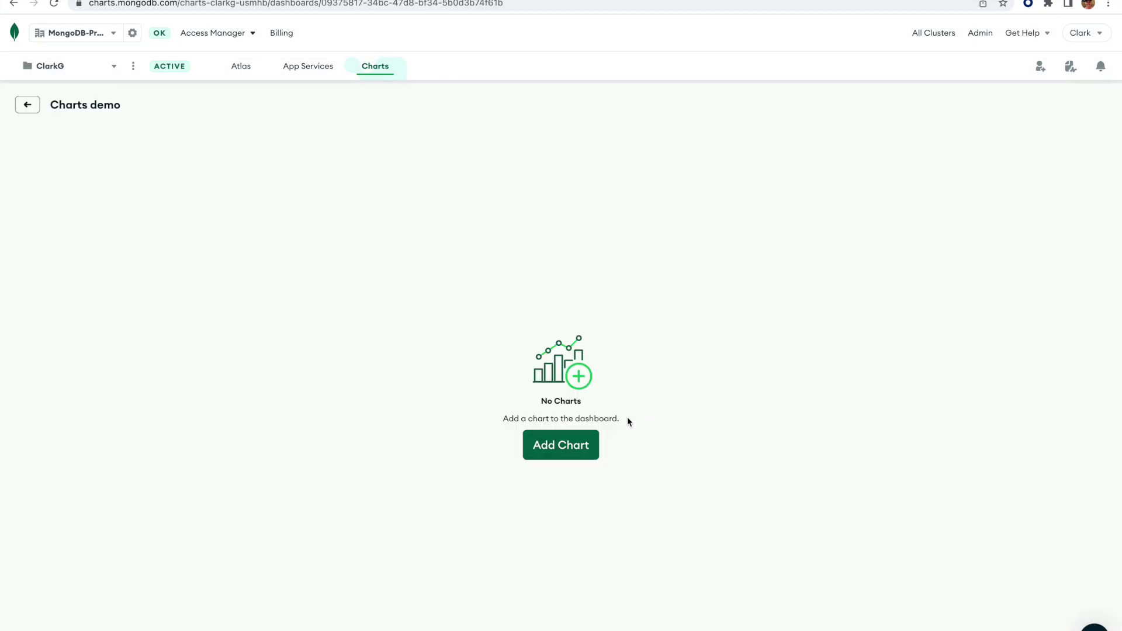
pyautogui.click(568, 451)
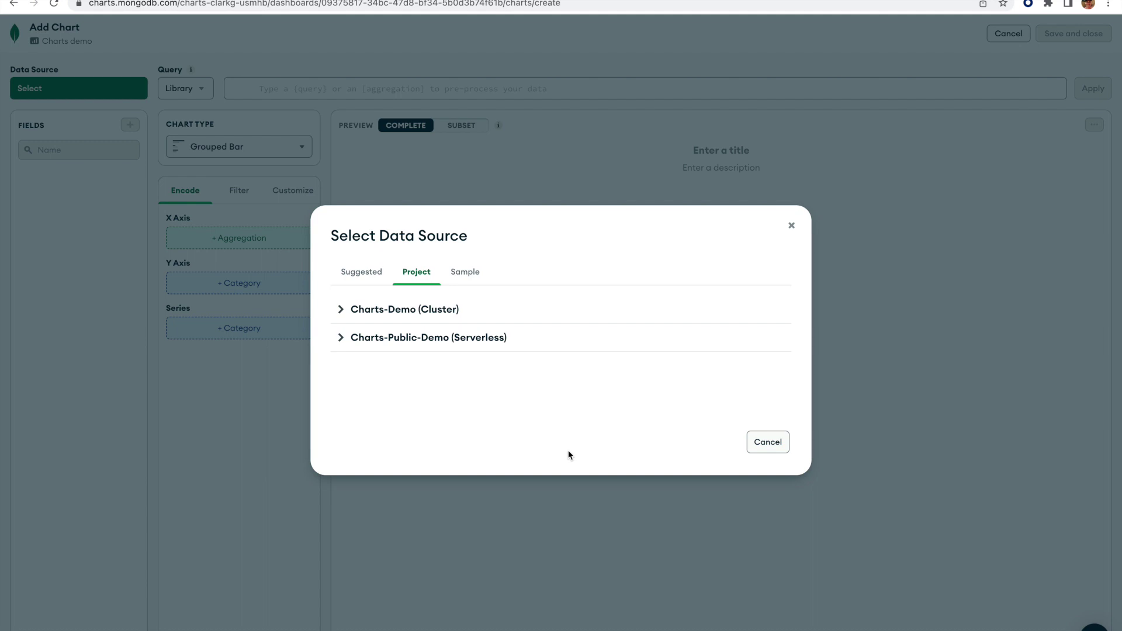
# Step: Choose listingsAndReviews under Charts-Demo cluster > sample_airbnb as the chart's data source
pyautogui.click(429, 308)
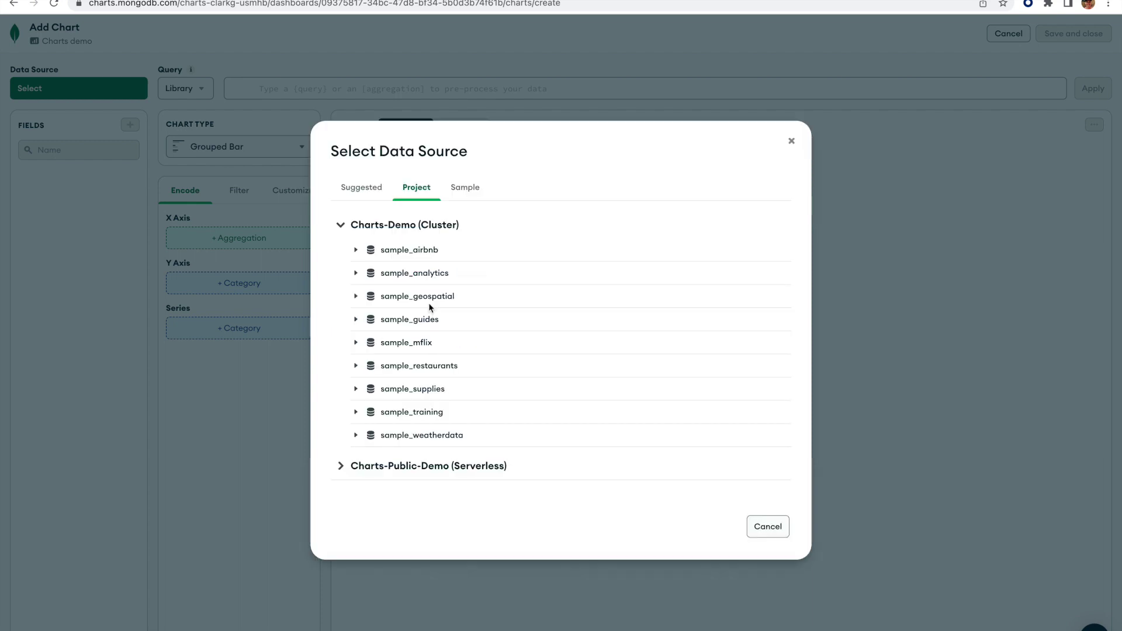
pyautogui.click(420, 251)
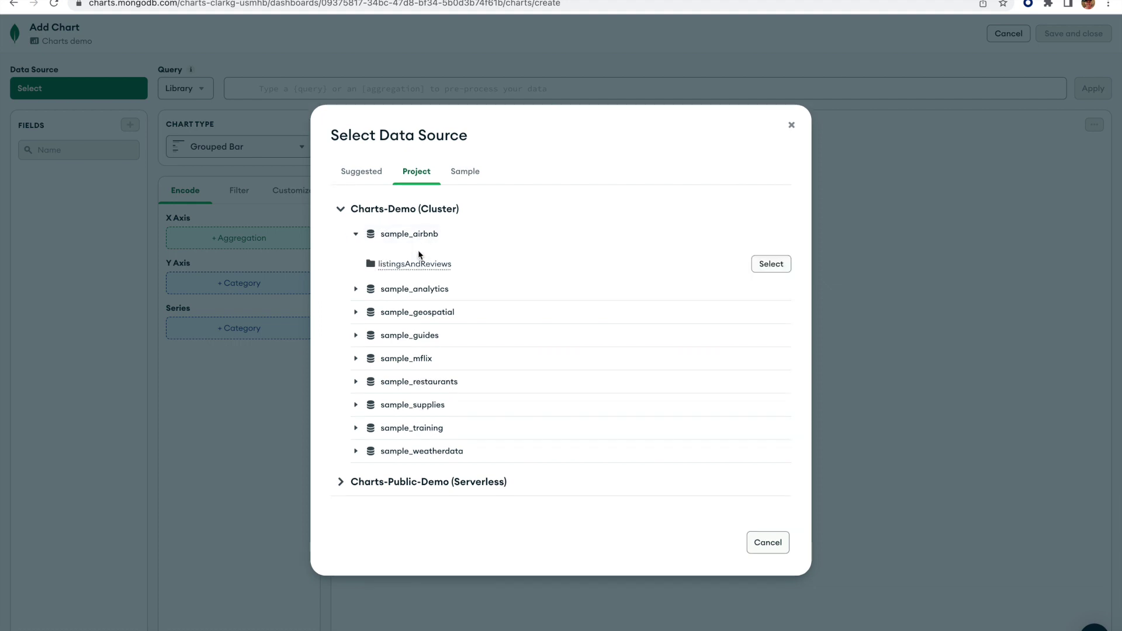
pyautogui.click(769, 264)
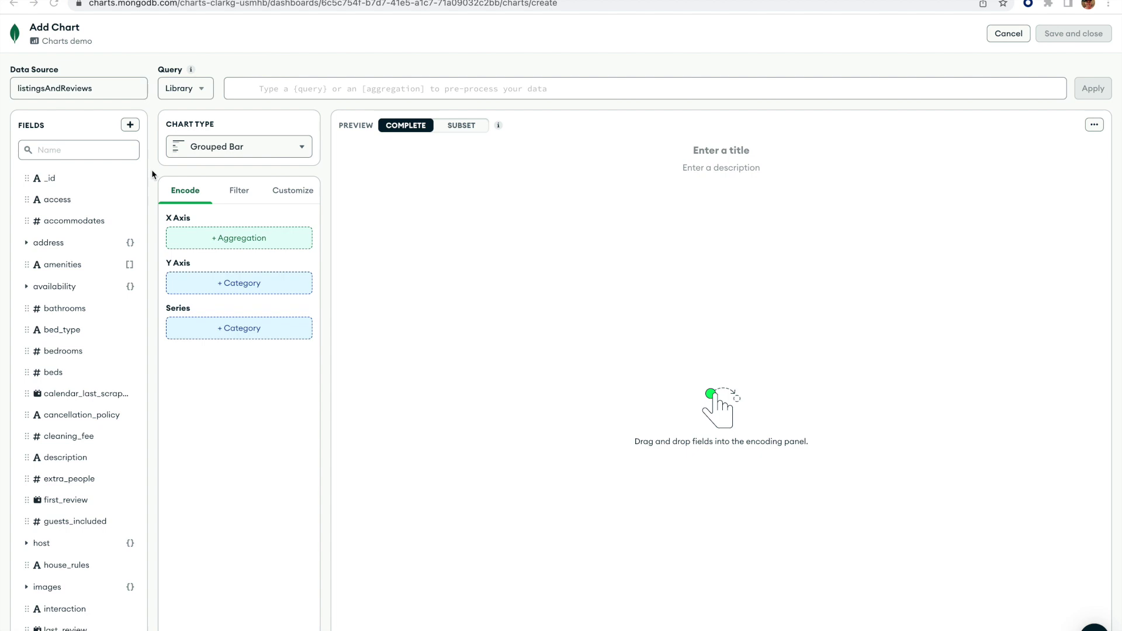
# Step: Make it a Donut chart with address.country as Label and a COUNT of _id as Arc
pyautogui.click(213, 151)
pyautogui.scroll(-10, 207, 341)
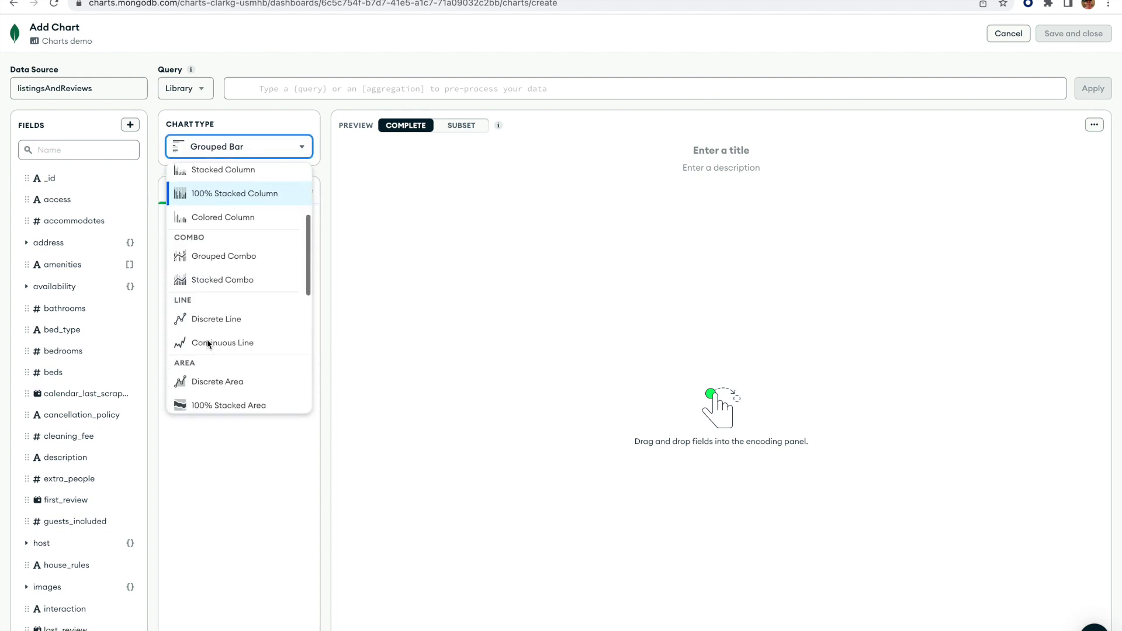
pyautogui.click(207, 339)
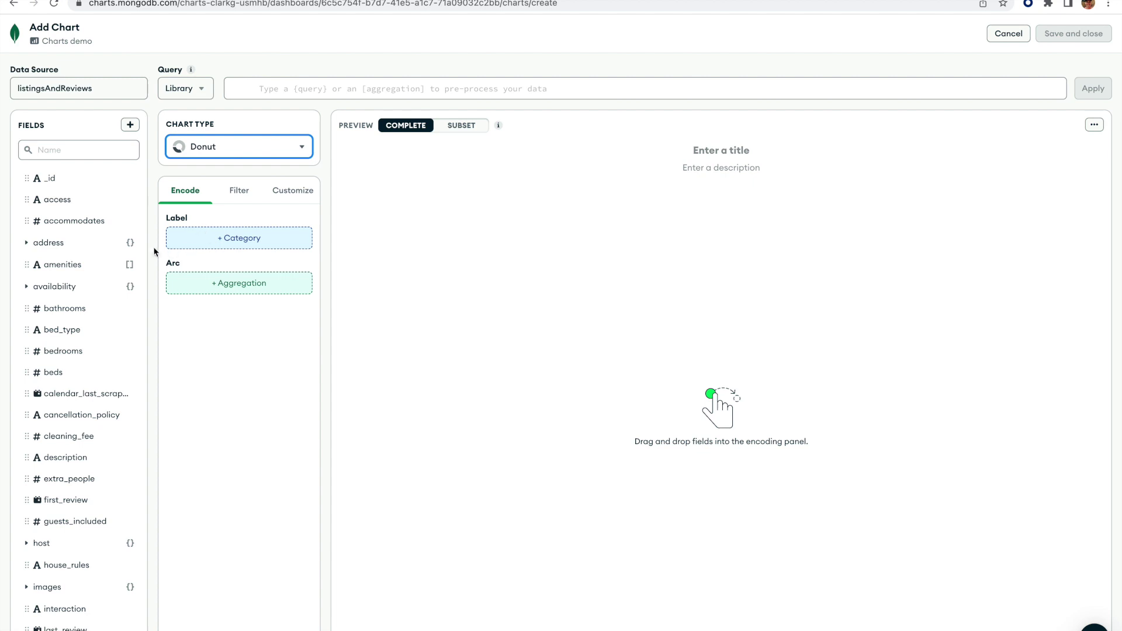
pyautogui.click(26, 242)
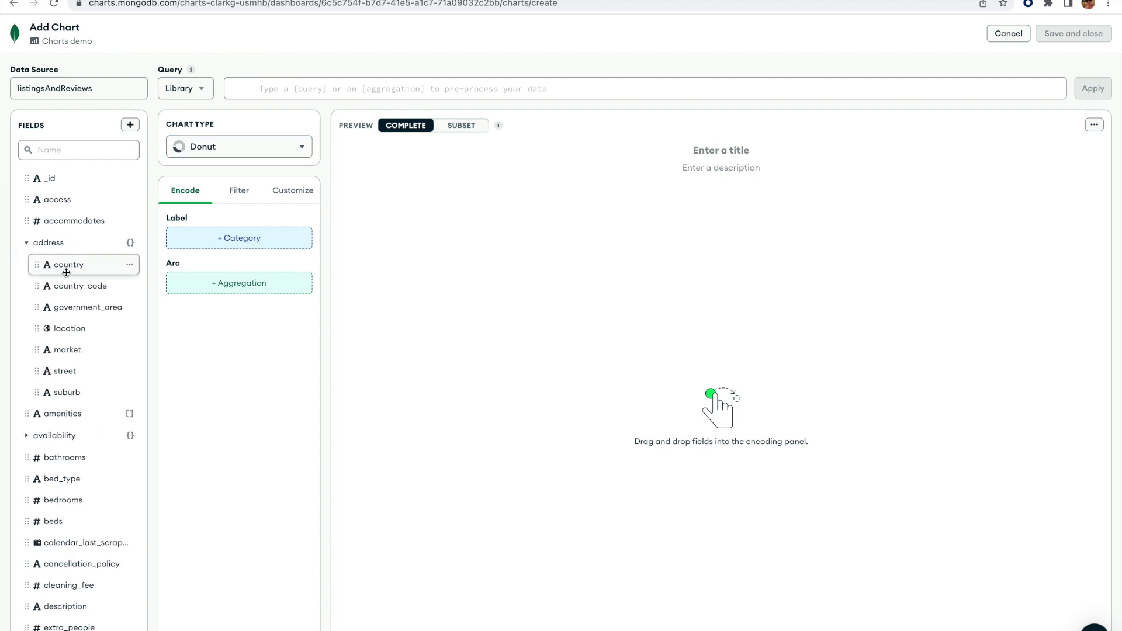
pyautogui.moveTo(66, 270); pyautogui.dragTo(209, 250)
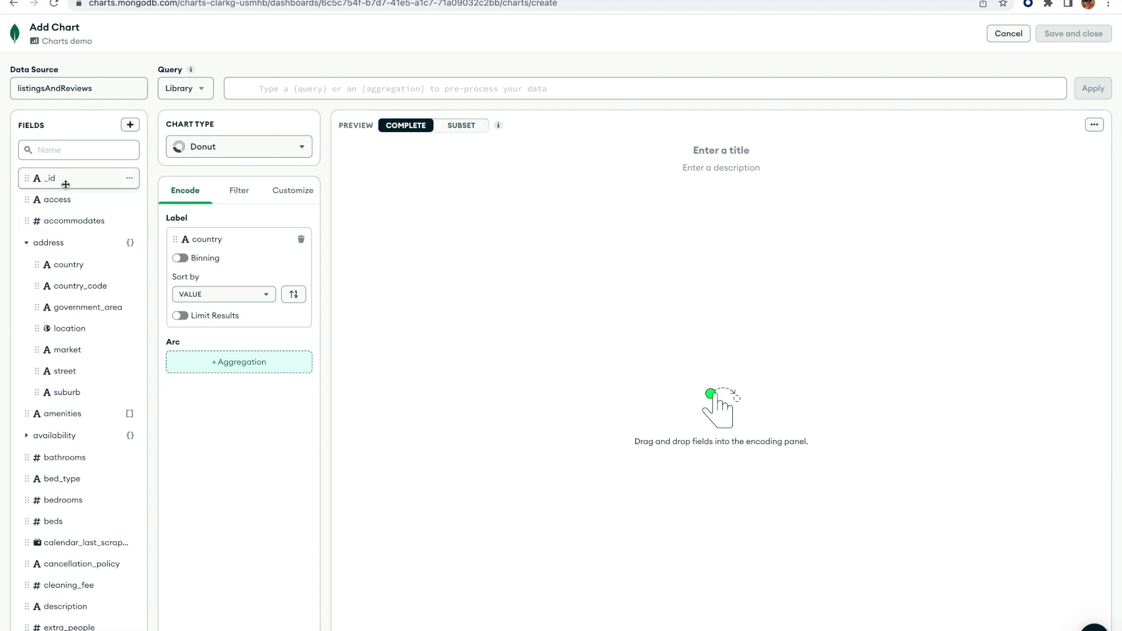
pyautogui.moveTo(65, 183); pyautogui.dragTo(217, 363)
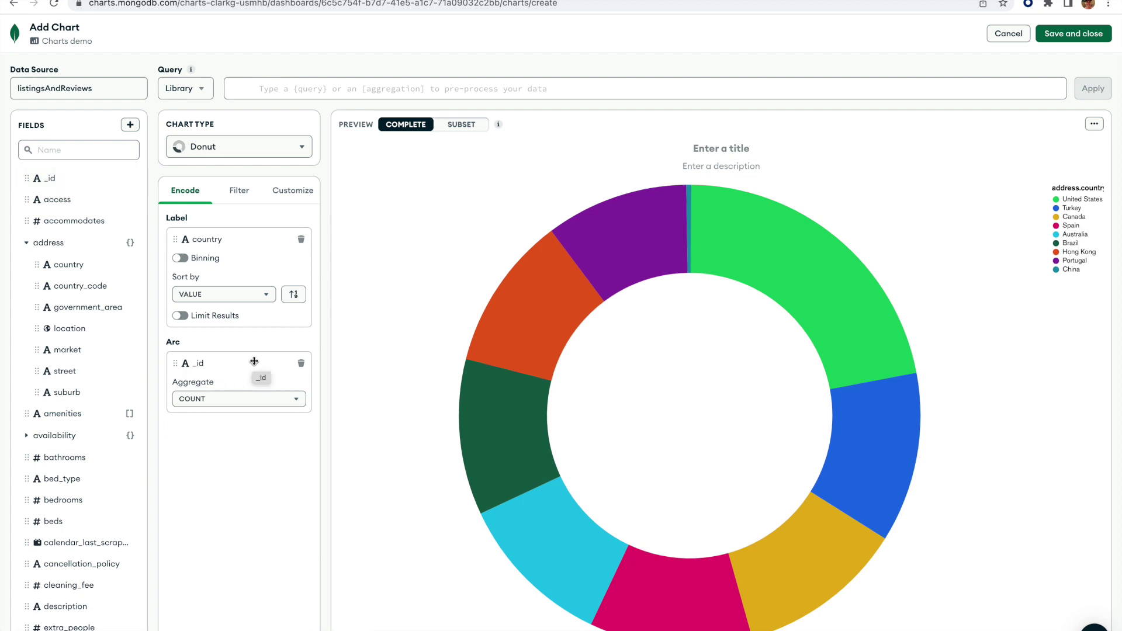
# Step: Look over the chart's Customize options and query editor, leaving the query empty
pyautogui.moveTo(615, 253)
pyautogui.click(292, 192)
pyautogui.click(185, 191)
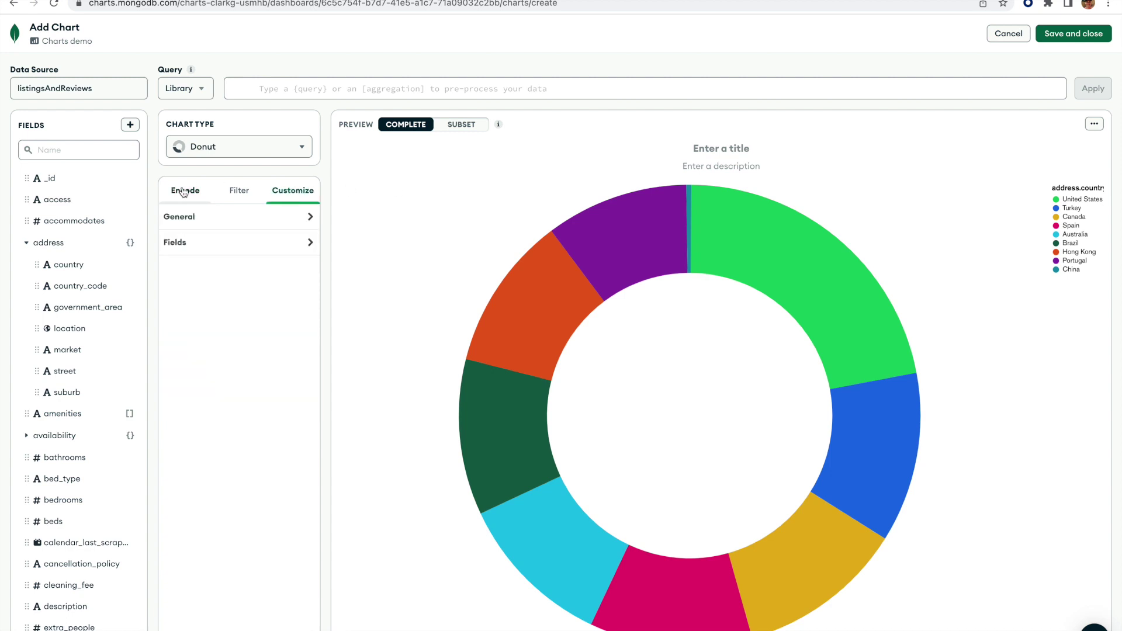
pyautogui.click(274, 89)
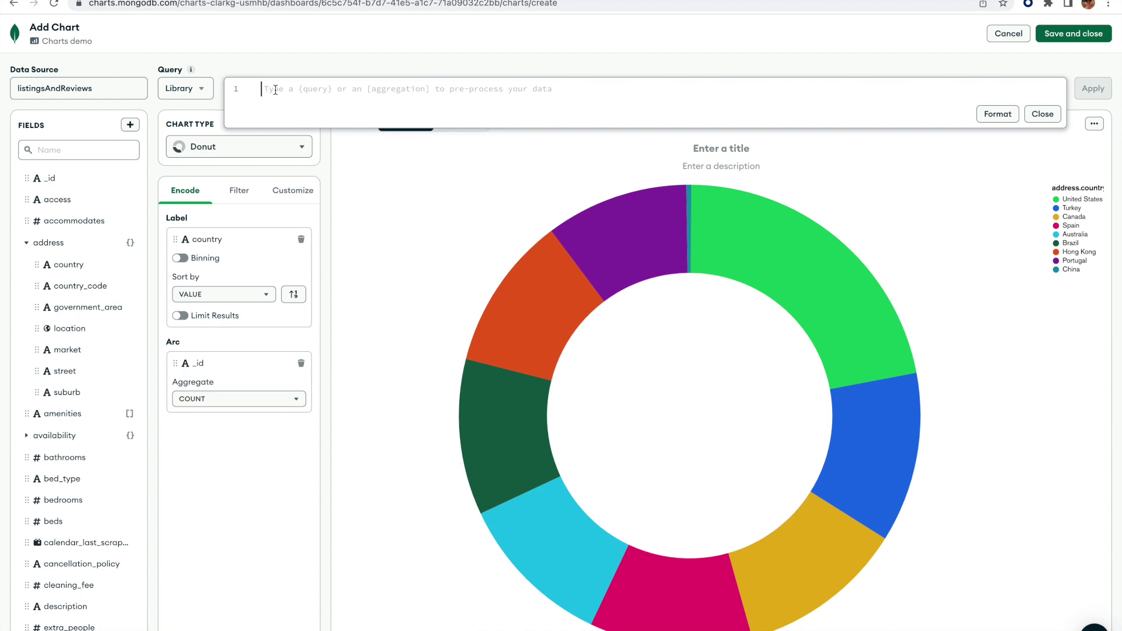
pyautogui.click(421, 199)
# Step: Title the donut 'Listings by country' and save it to the dashboard
pyautogui.click(721, 148)
pyautogui.write('L')
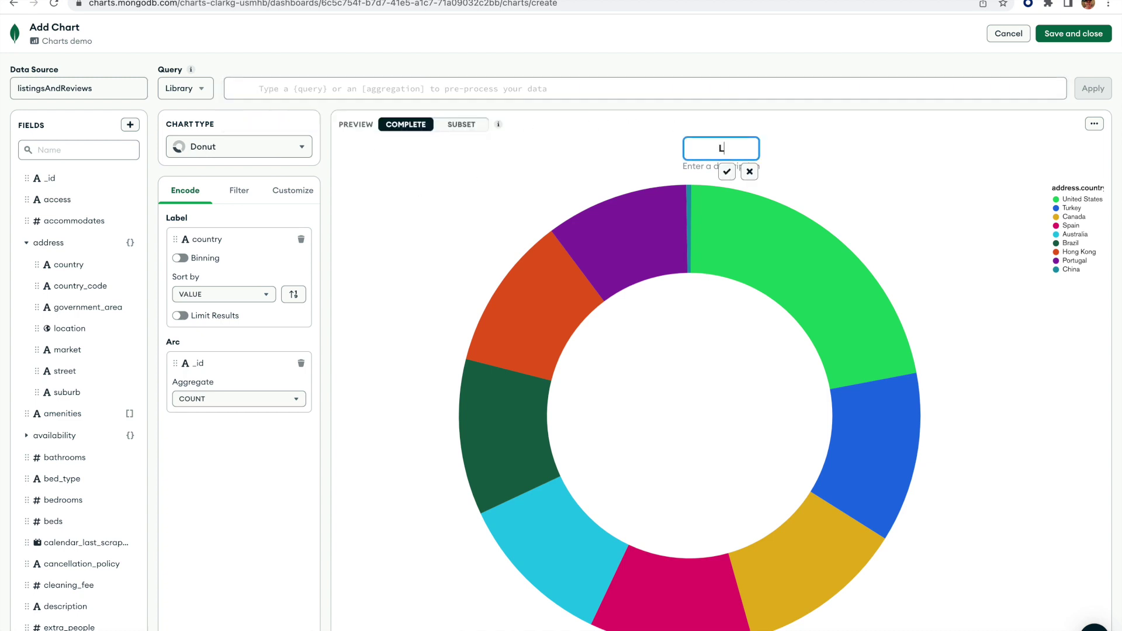
pyautogui.write('istings by country')
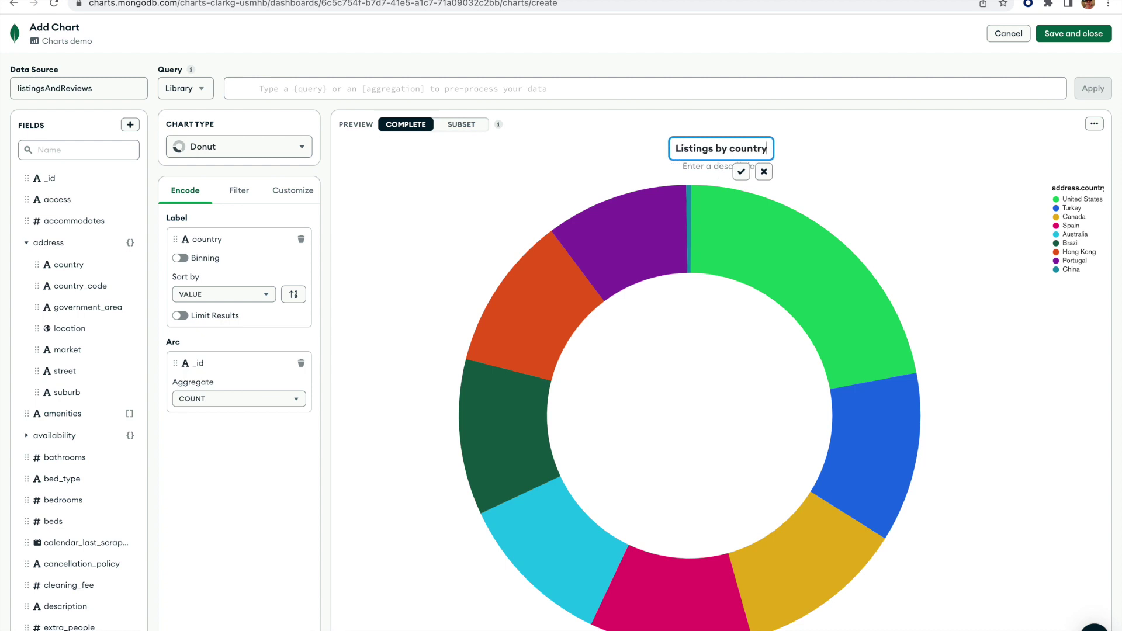
pyautogui.click(1057, 33)
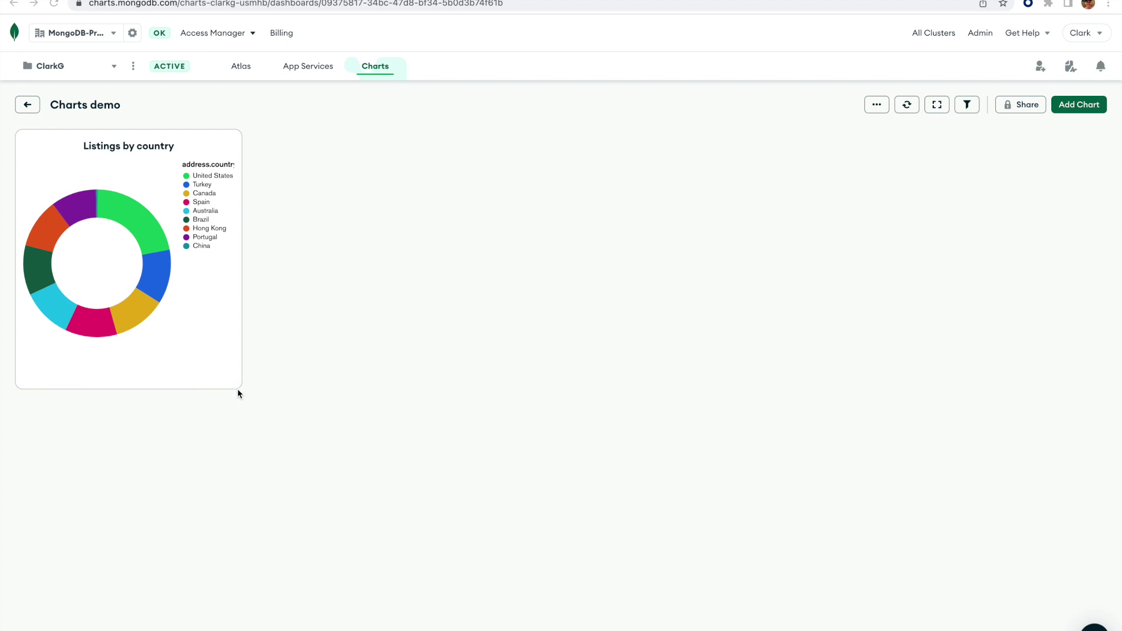
# Step: Enlarge the donut chart's card on the dashboard and begin a second chart
pyautogui.moveTo(237, 389); pyautogui.dragTo(481, 511)
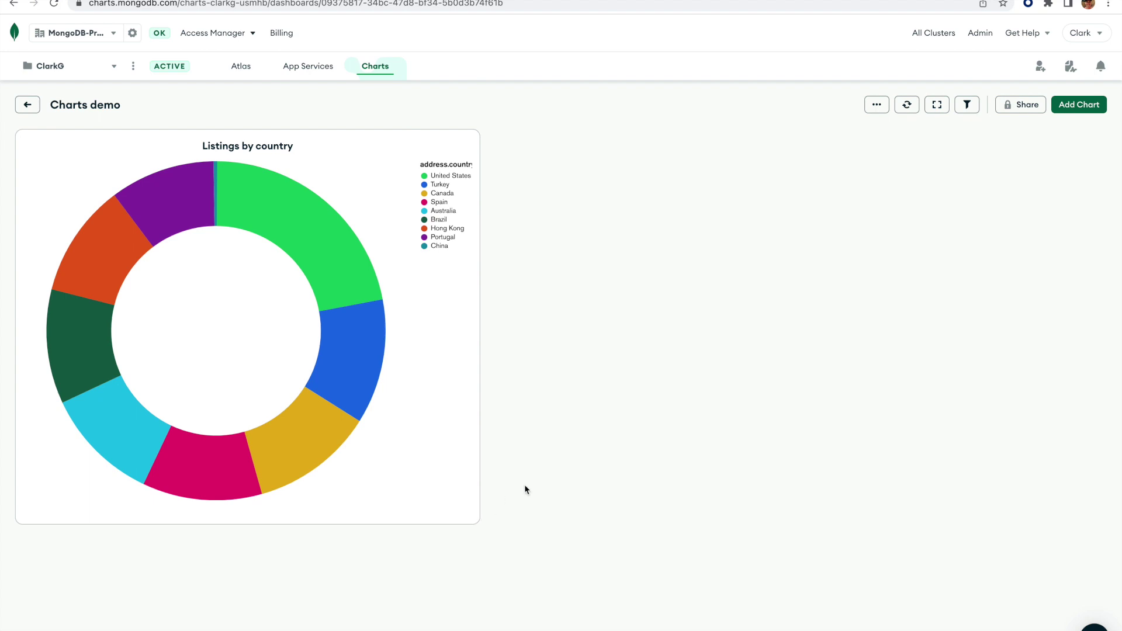
pyautogui.click(1080, 105)
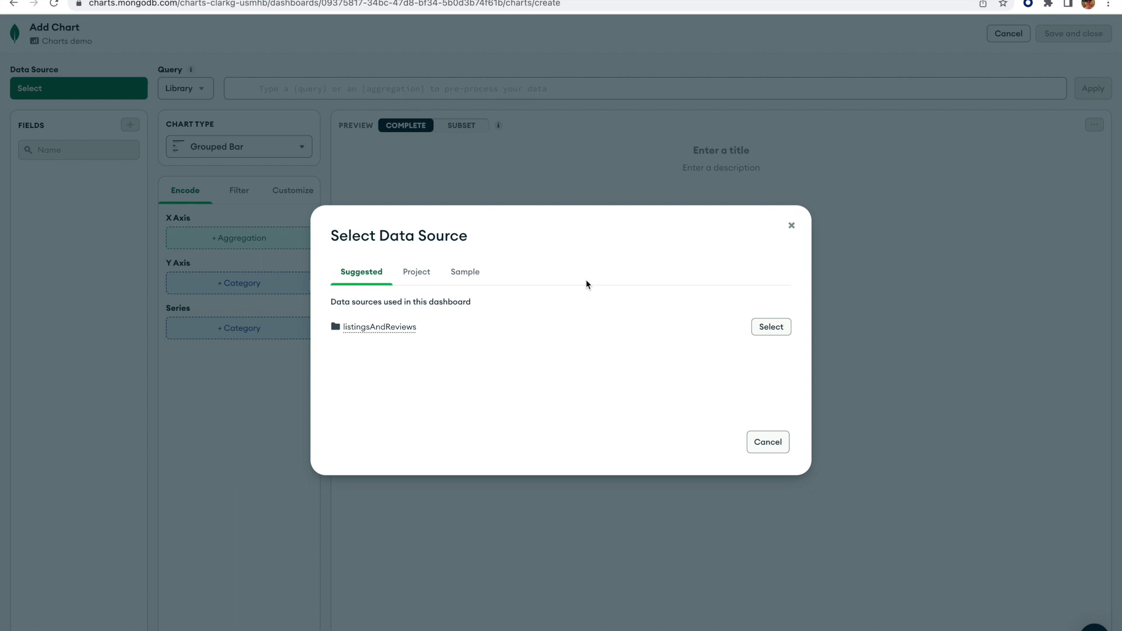
# Step: Select listingsAndReviews as the second chart's data source
pyautogui.click(772, 328)
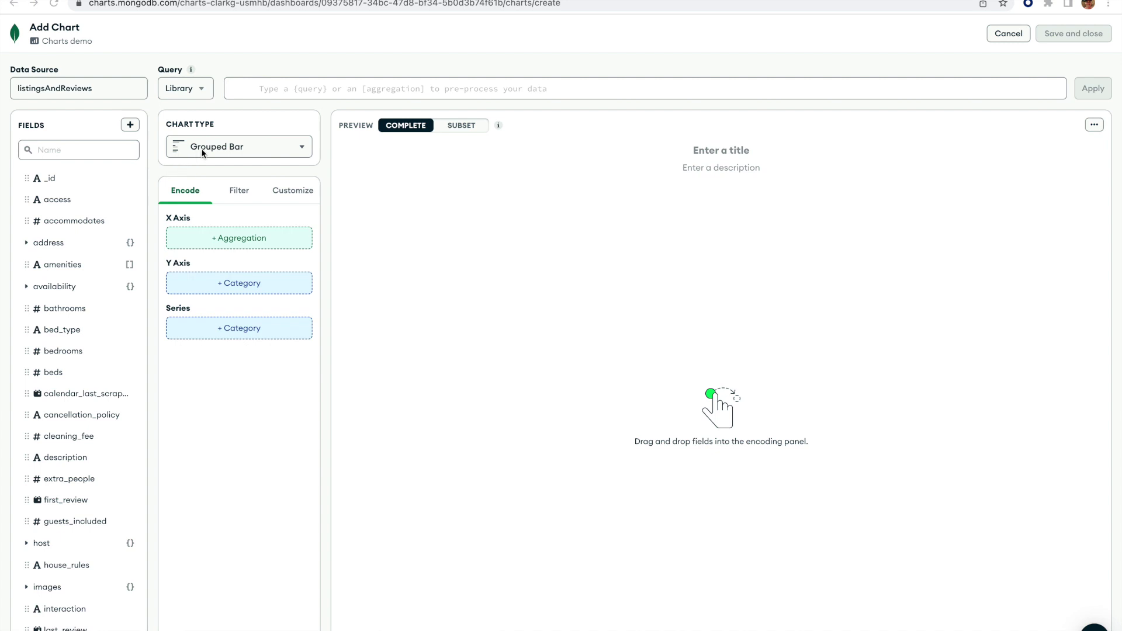
# Step: Search for the price field and put it on the X axis aggregated as MEAN
pyautogui.click(72, 149)
pyautogui.write('price')
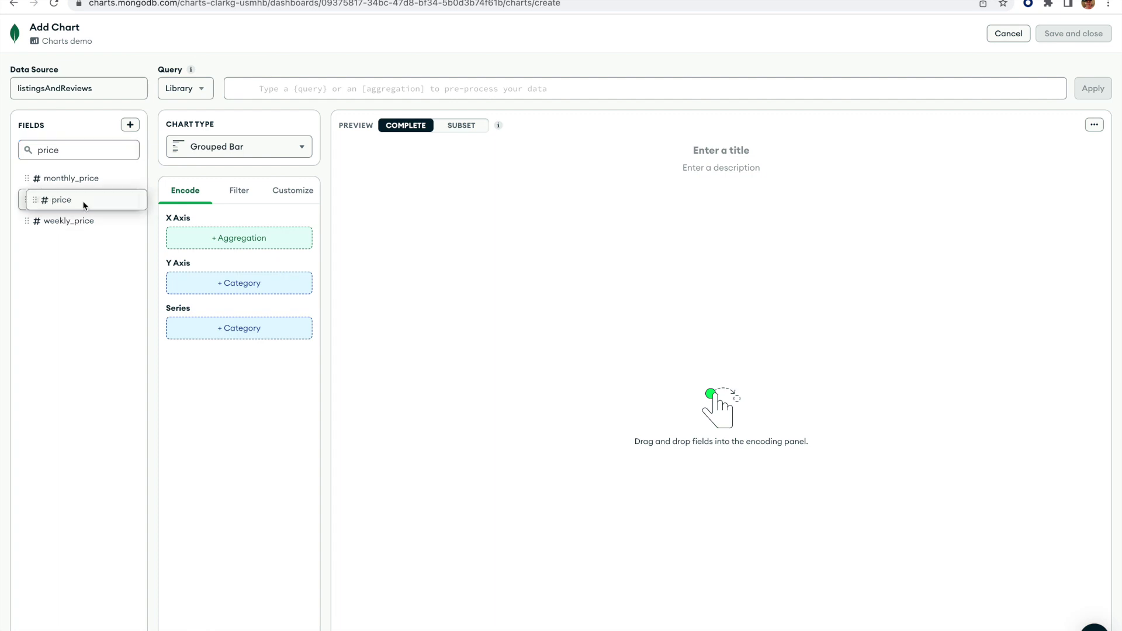
pyautogui.moveTo(61, 200); pyautogui.dragTo(207, 239)
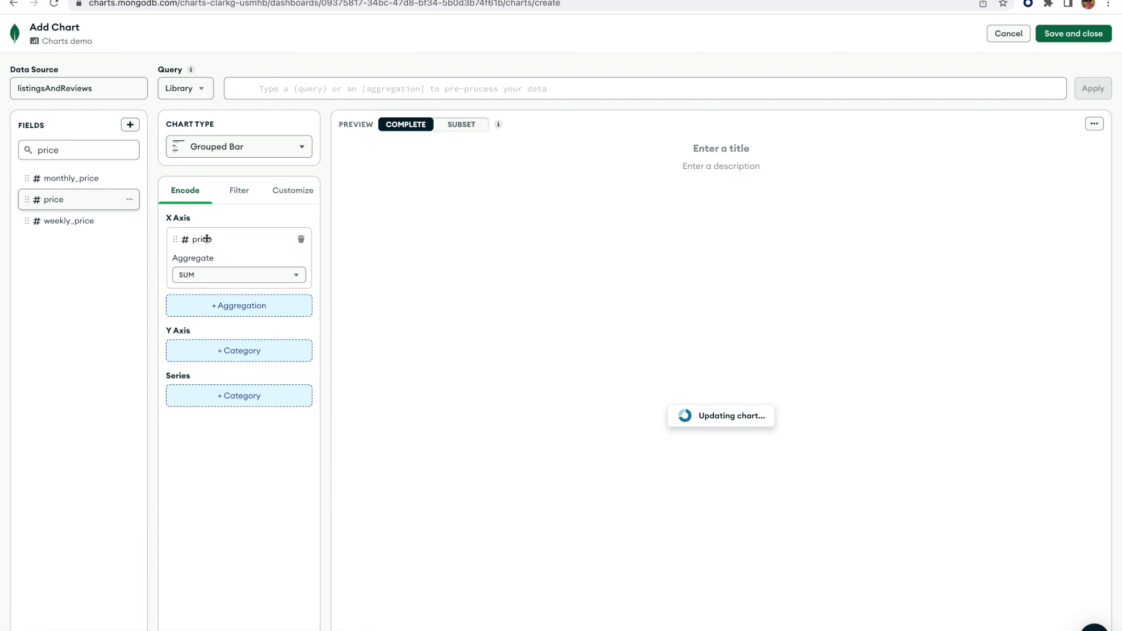
pyautogui.click(206, 276)
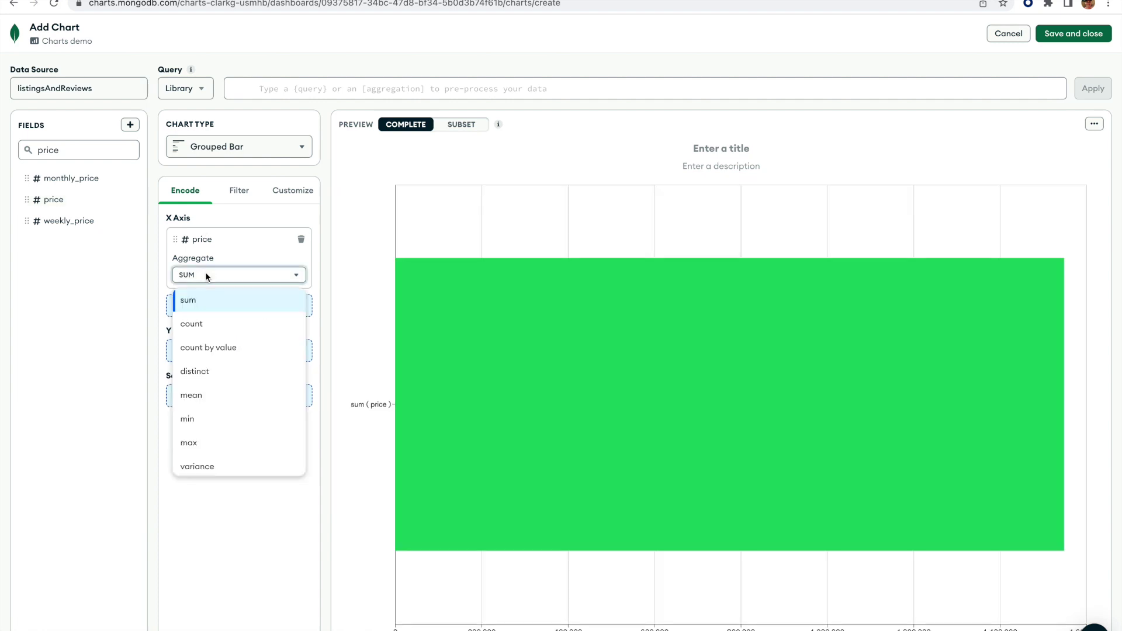
pyautogui.click(192, 397)
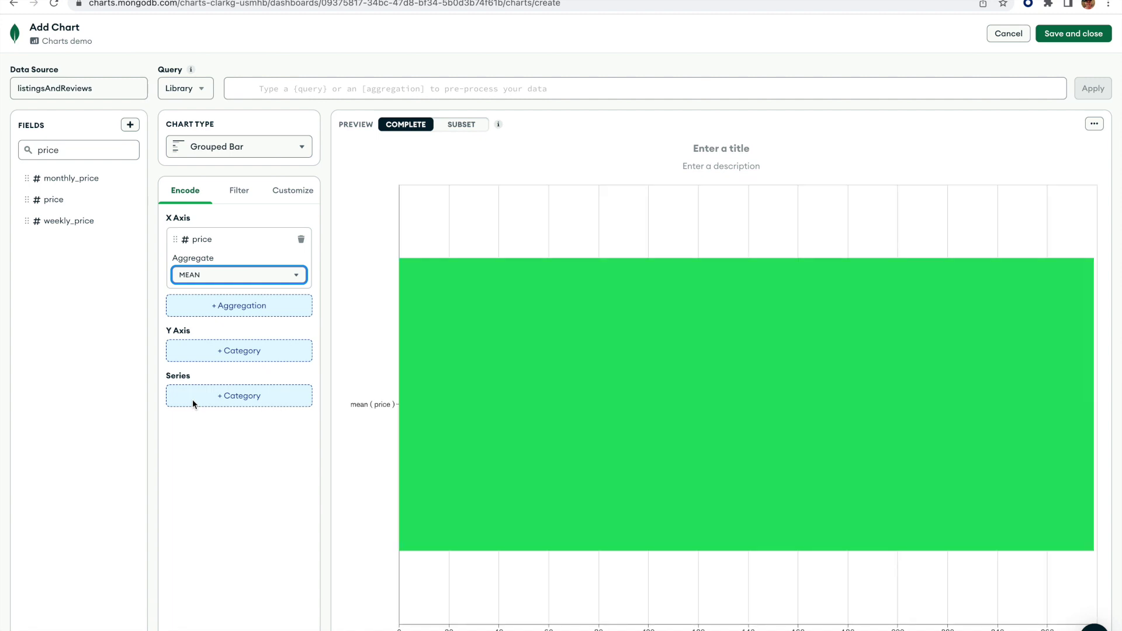
# Step: Clear the field search and put address.suburb on the Y axis
pyautogui.click(84, 155)
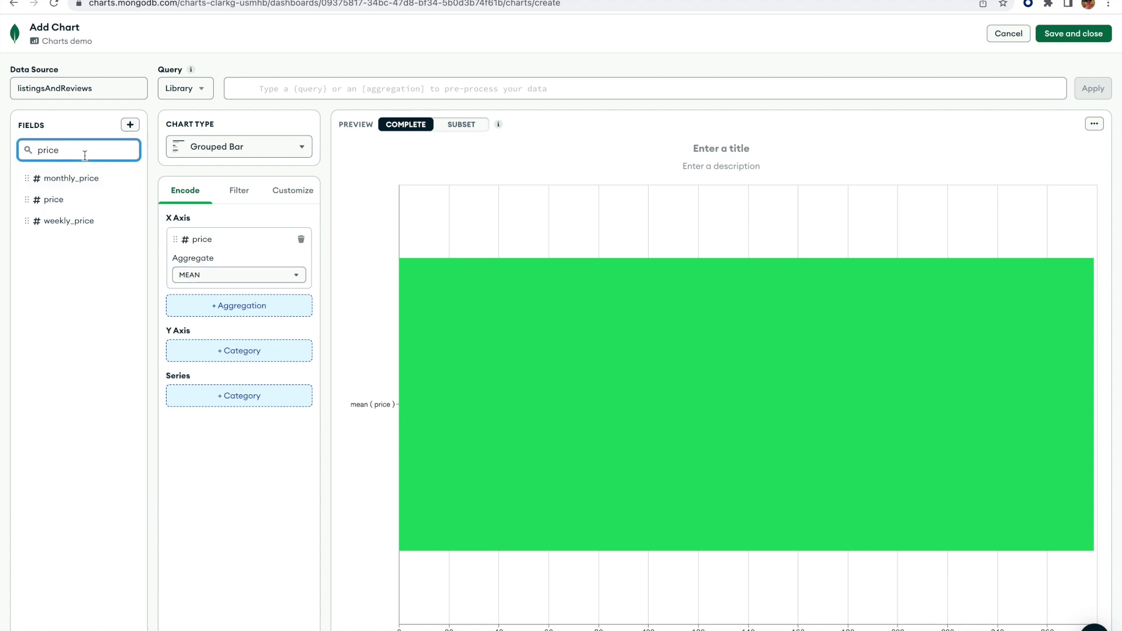
pyautogui.doubleClick(85, 155)
pyautogui.press('BackSpace')
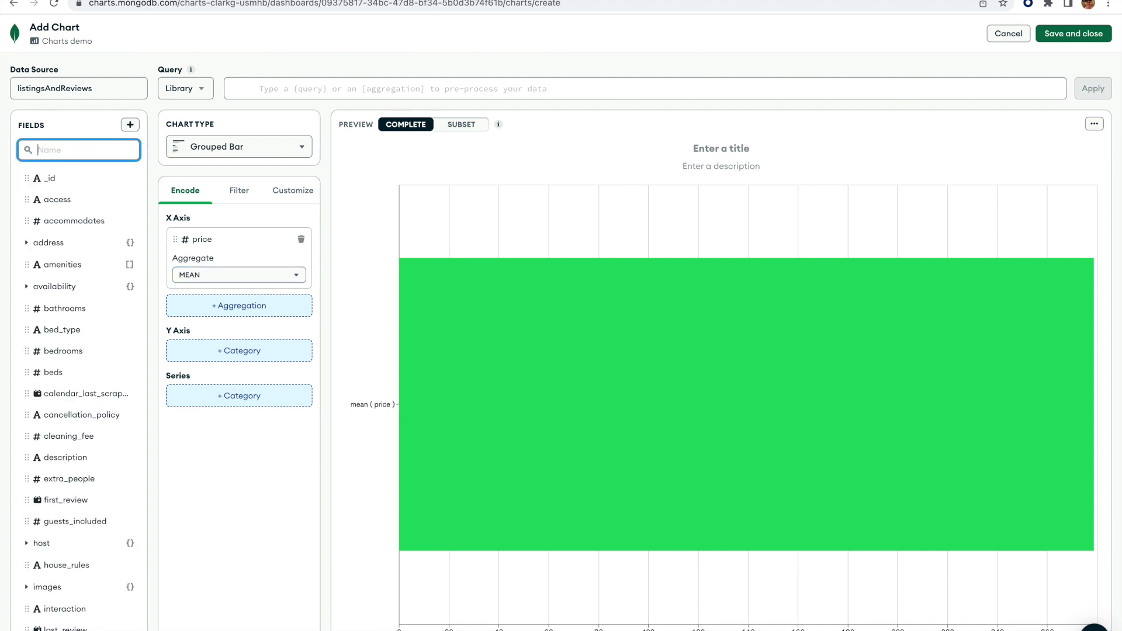
pyautogui.click(27, 242)
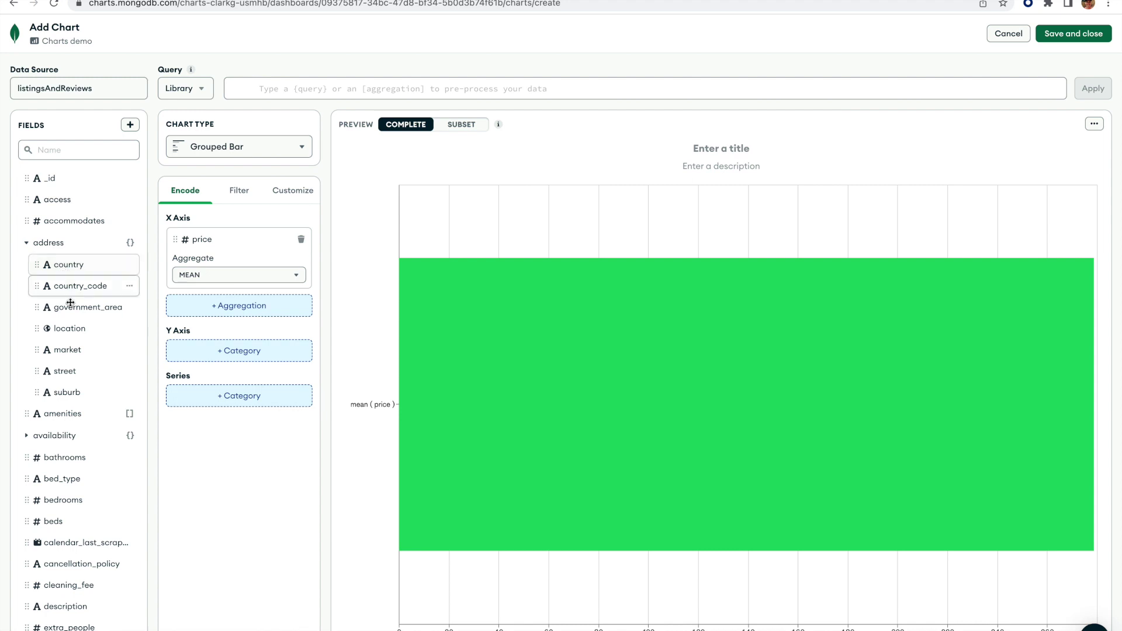
pyautogui.moveTo(67, 390); pyautogui.dragTo(214, 352)
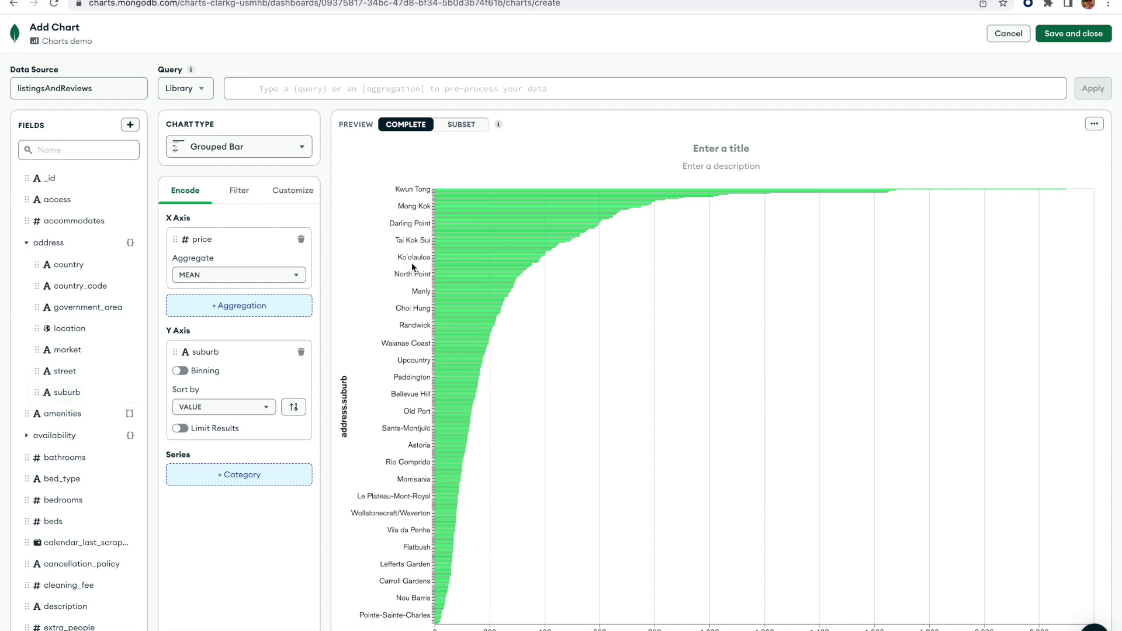
# Step: Turn on the Y-axis result limit and change it from 10 to 20 suburbs
pyautogui.click(180, 428)
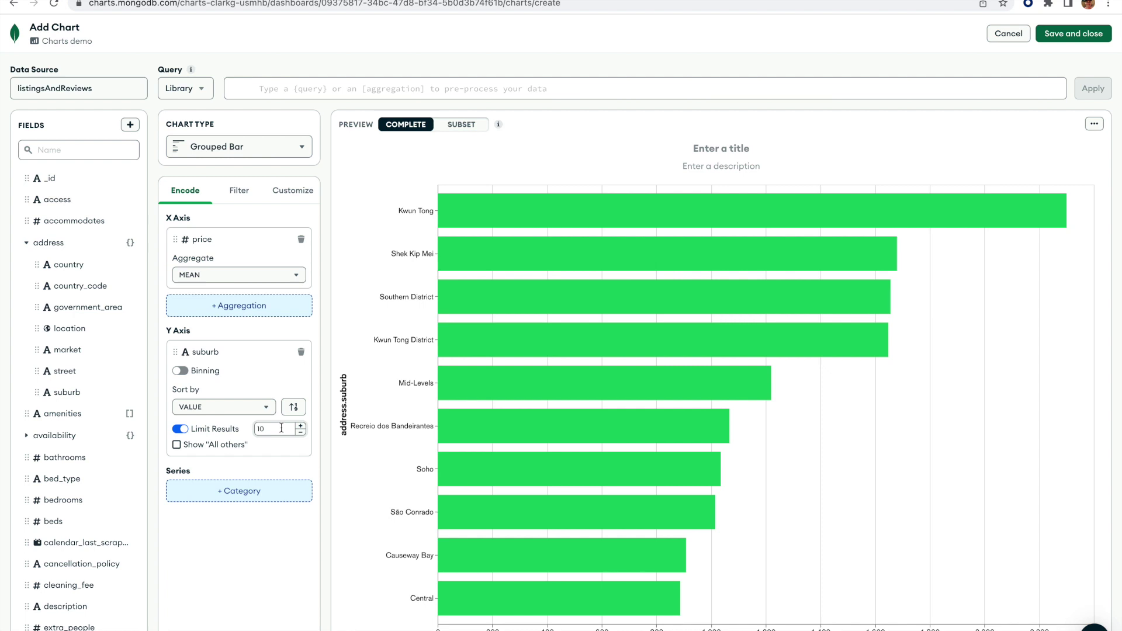
pyautogui.click(281, 429)
pyautogui.doubleClick(281, 429)
pyautogui.write('20')
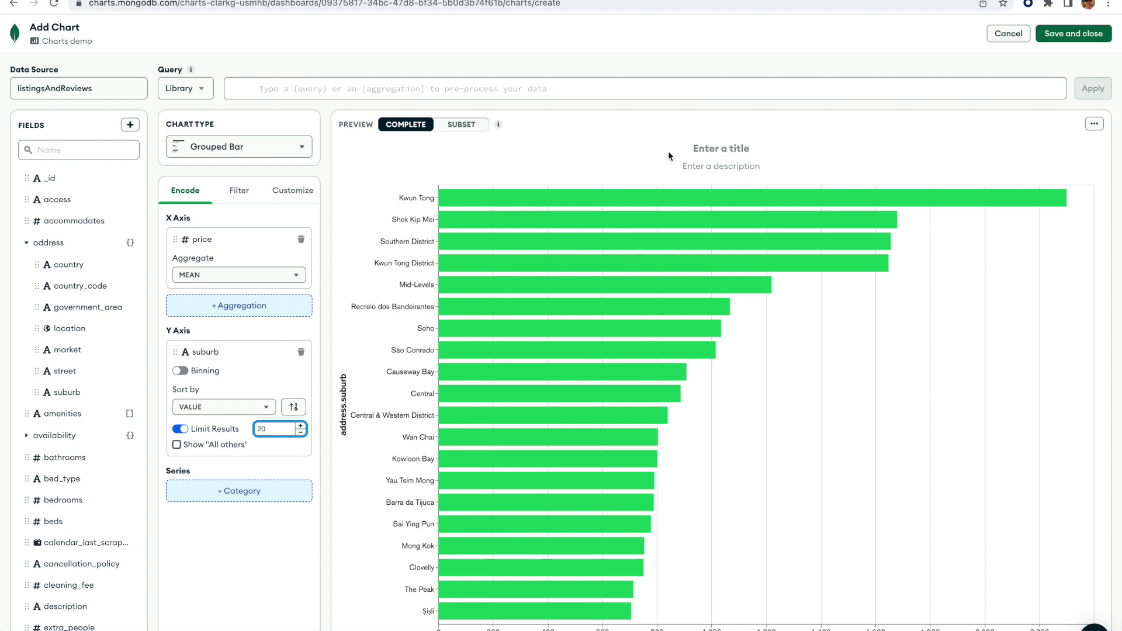
# Step: Title the bar chart 'Mean price by suburb', save it, and enlarge its card beside the donut
pyautogui.click(706, 147)
pyautogui.write('Mean ')
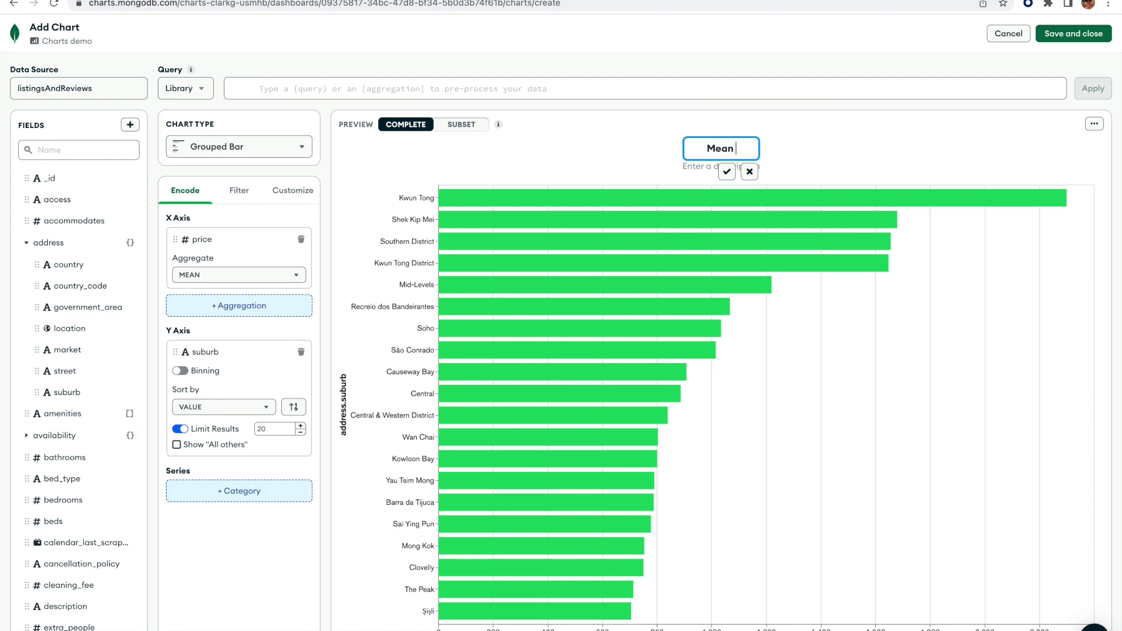
pyautogui.write('price by suburb')
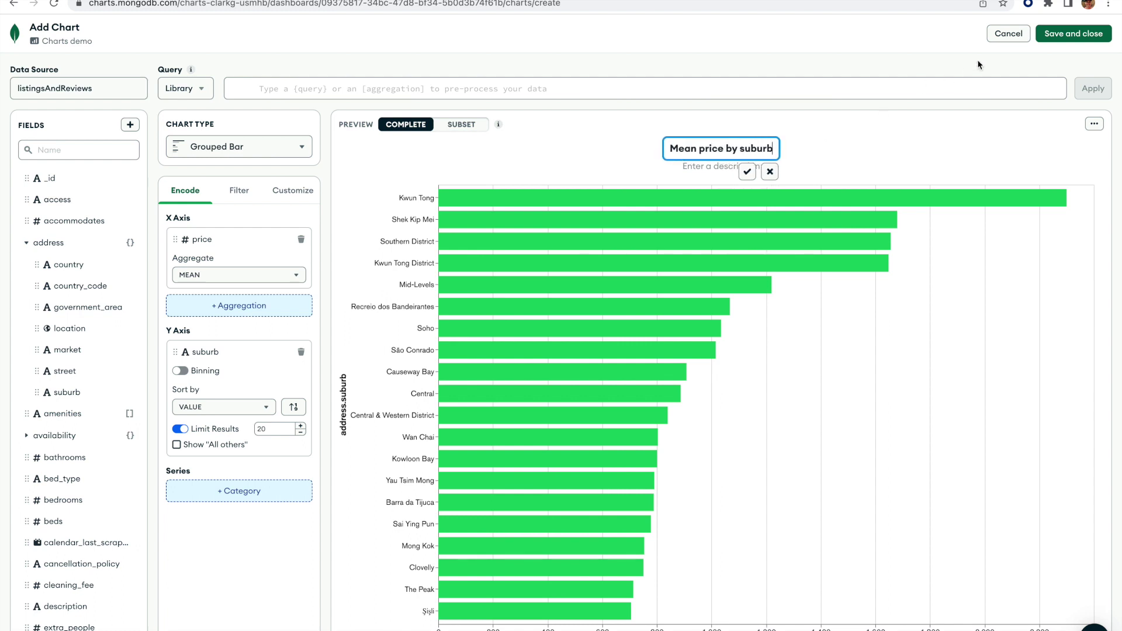
pyautogui.click(1064, 31)
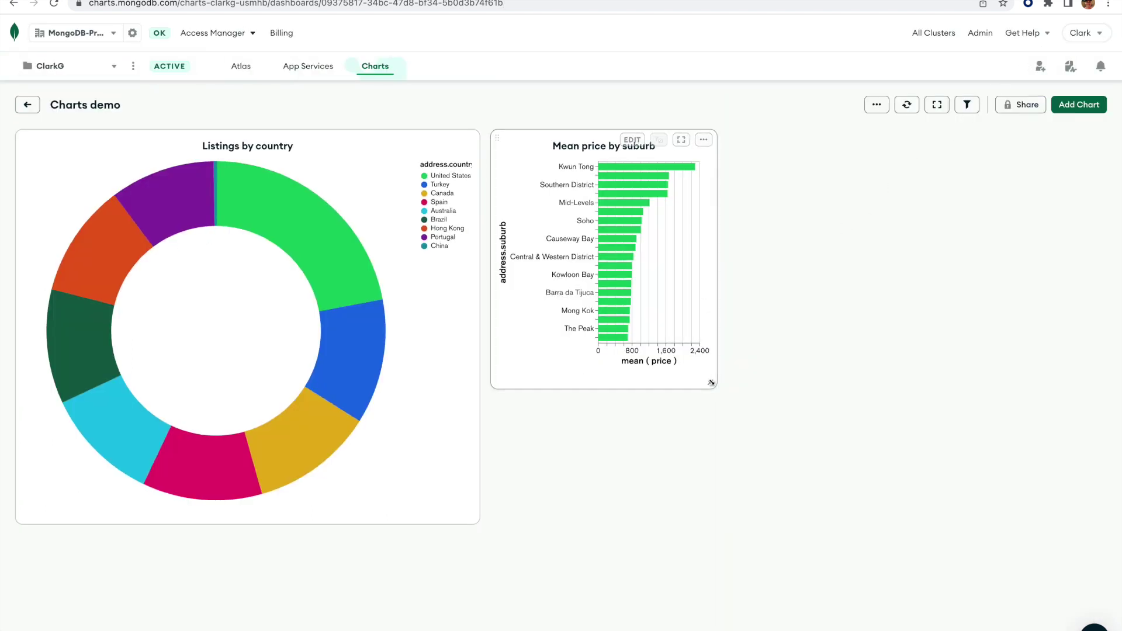
pyautogui.moveTo(711, 383); pyautogui.dragTo(872, 499)
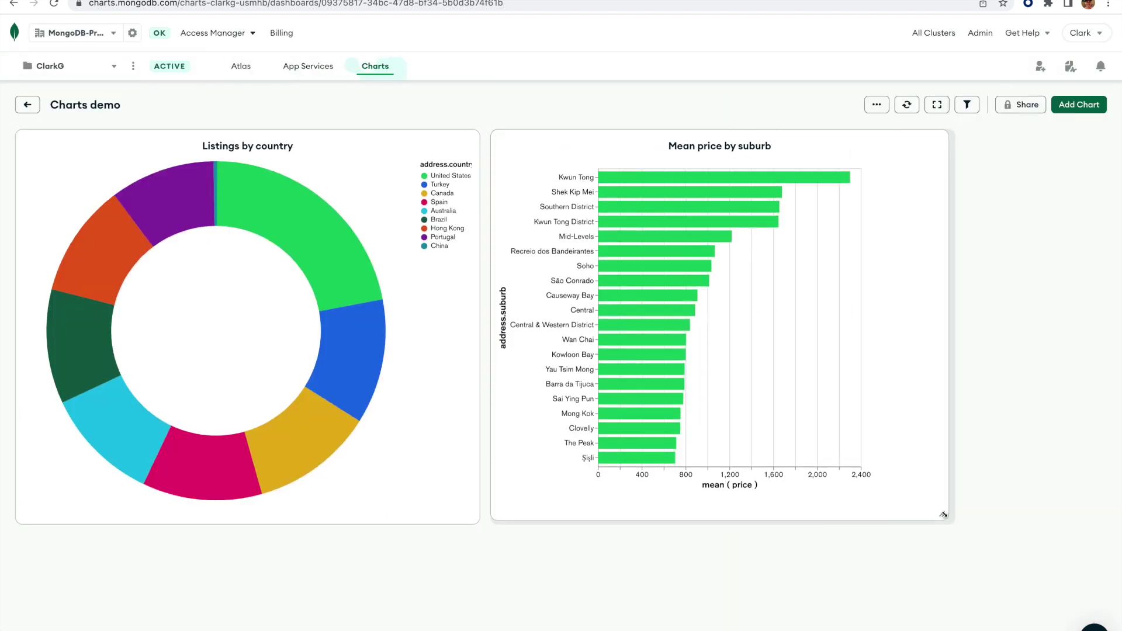
pyautogui.moveTo(943, 515); pyautogui.dragTo(958, 517)
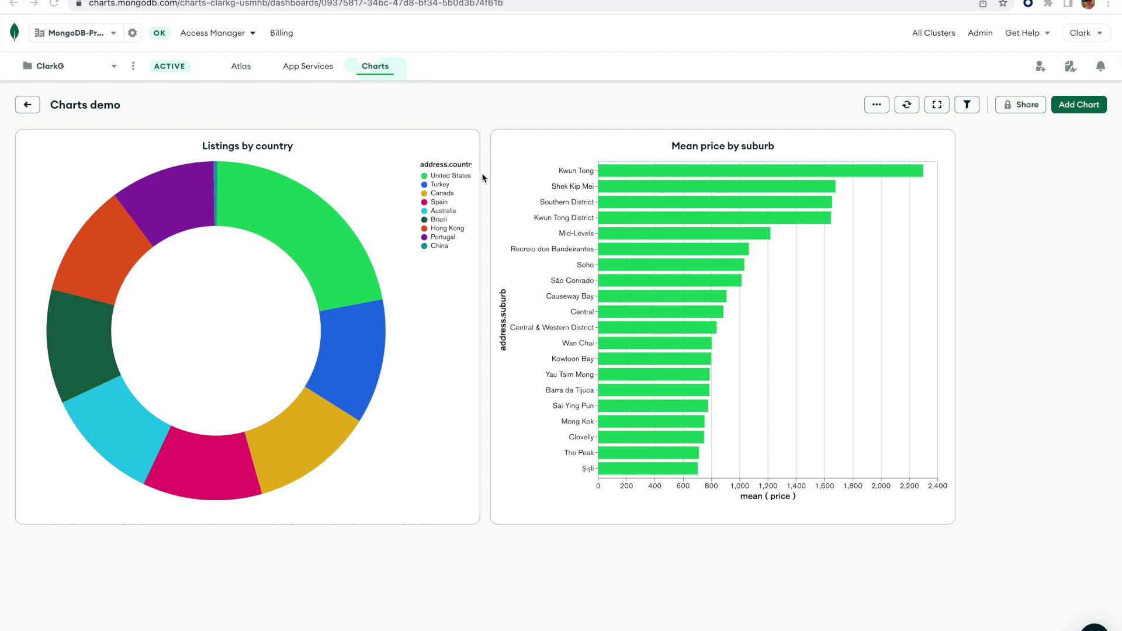
# Step: Add address country as a dashboard filter, apply it, and close the filters panel
pyautogui.click(967, 105)
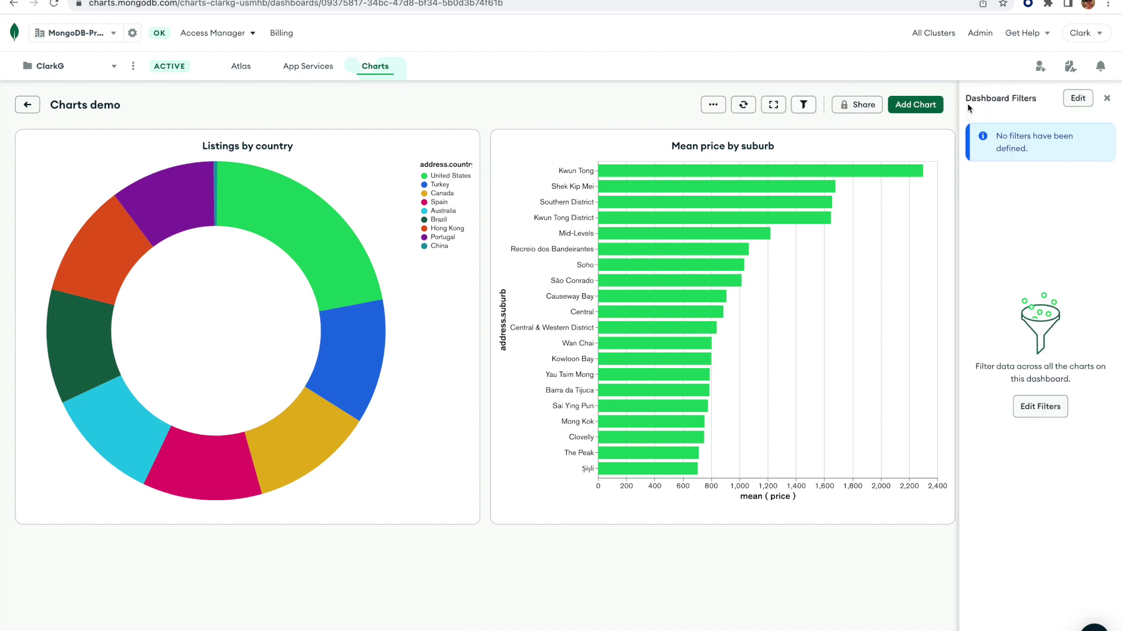
pyautogui.click(1078, 98)
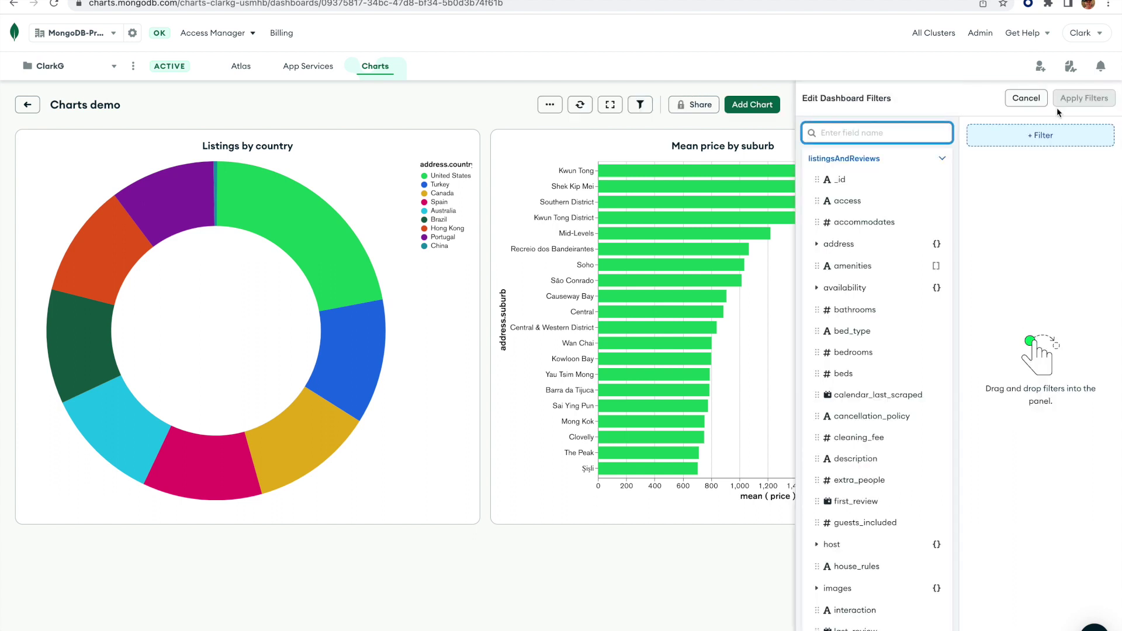
pyautogui.click(817, 244)
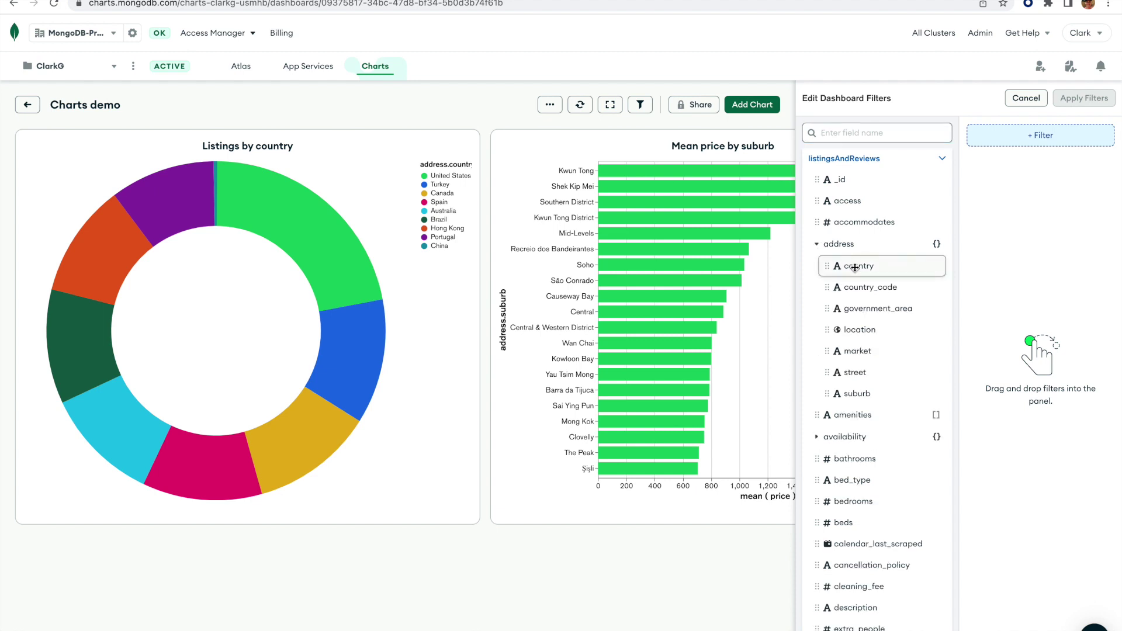
pyautogui.moveTo(863, 263); pyautogui.dragTo(1003, 157)
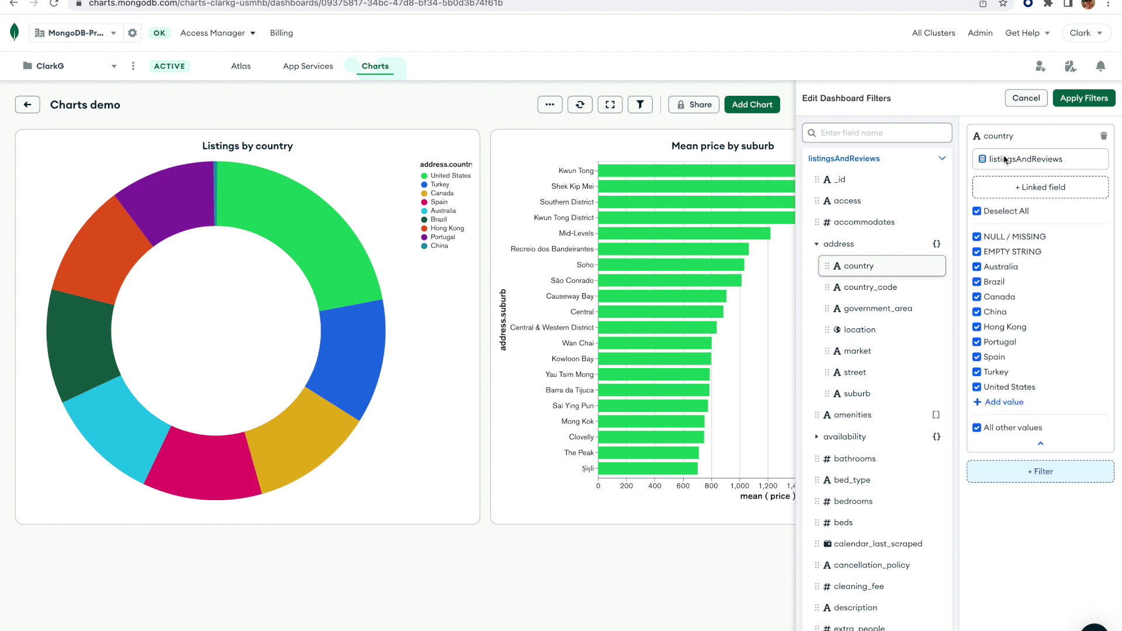
pyautogui.click(1068, 100)
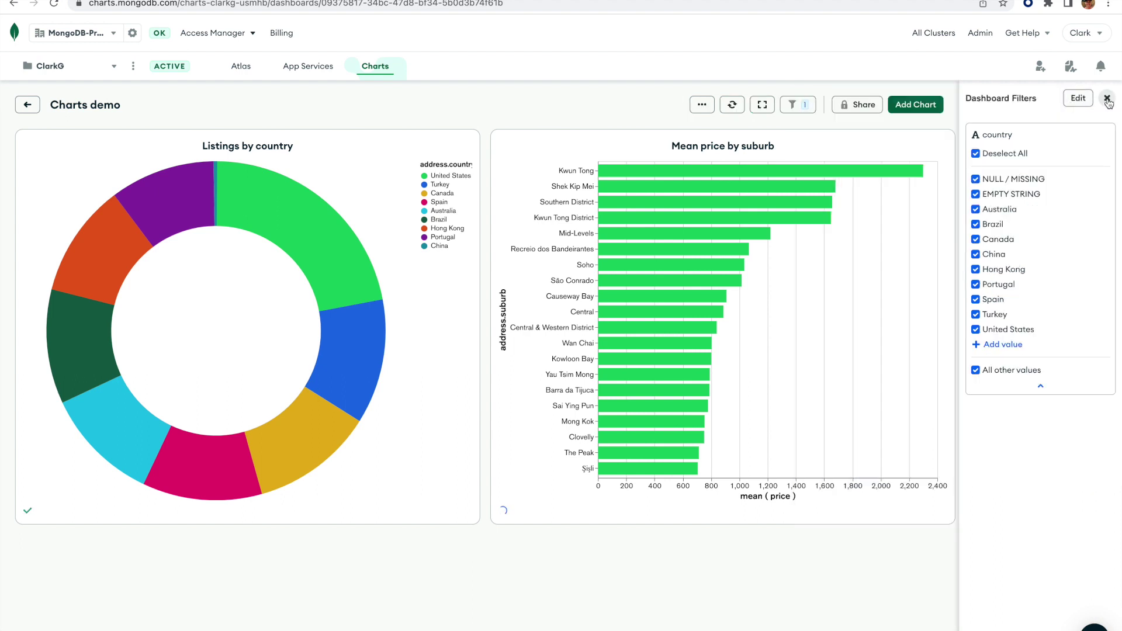
pyautogui.click(1107, 99)
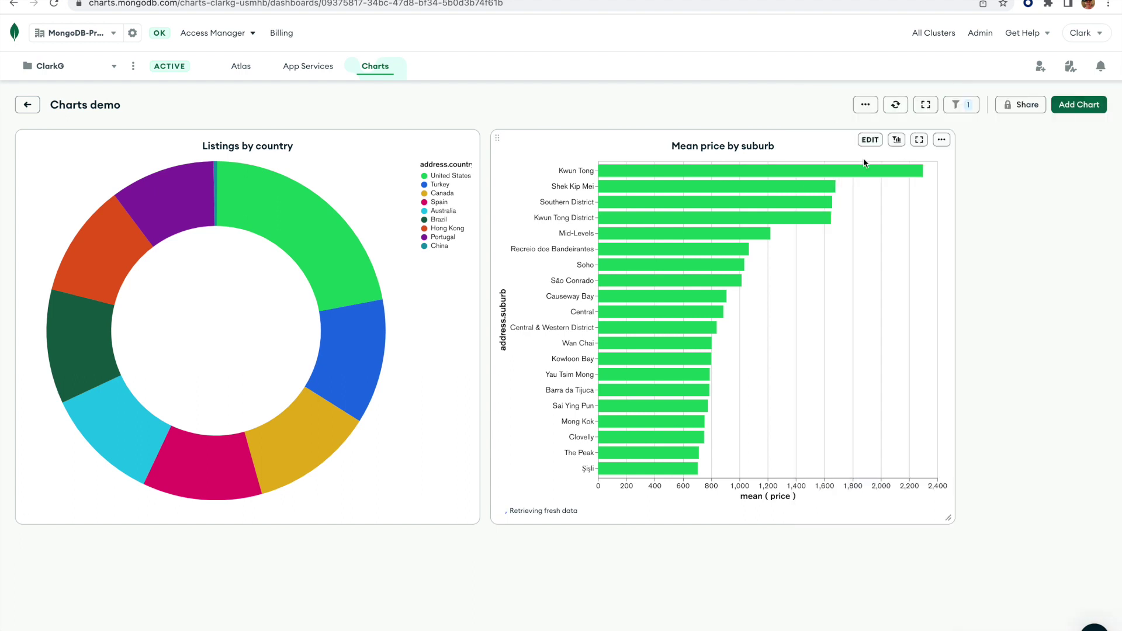
# Step: Inspect the filter-mode menus of the suburb bar chart and the country donut chart
pyautogui.click(896, 141)
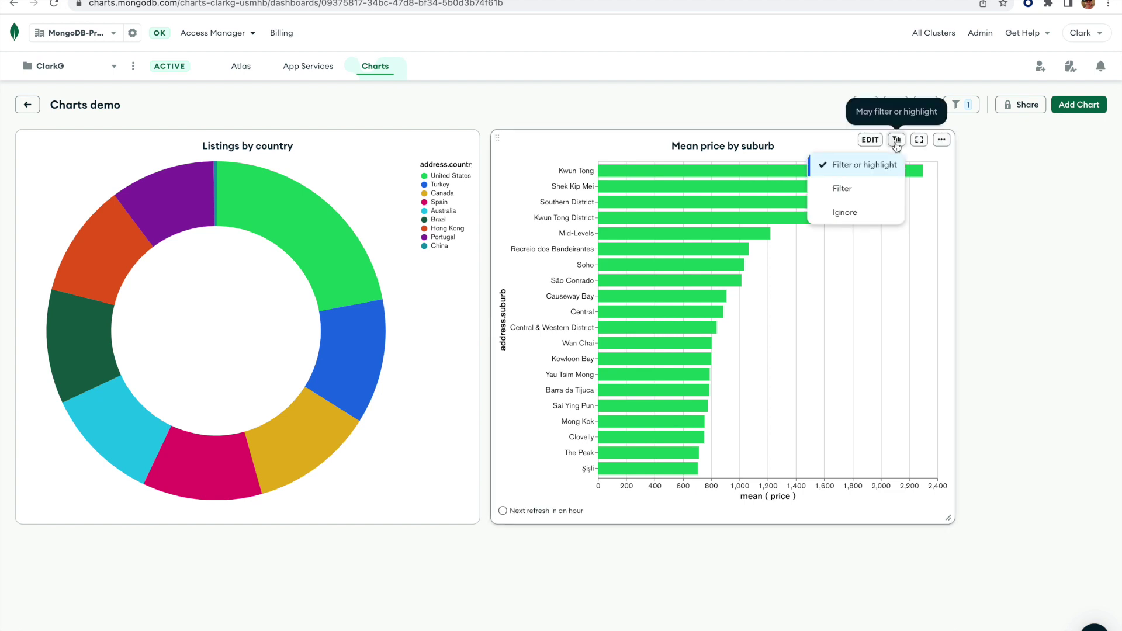
pyautogui.click(896, 142)
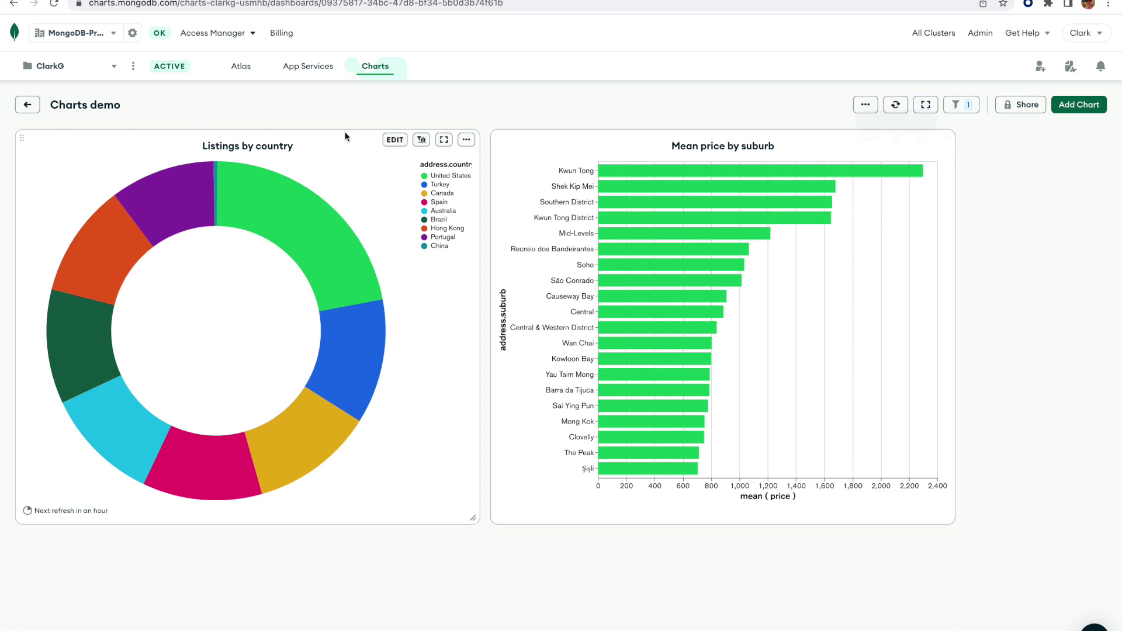
pyautogui.click(422, 140)
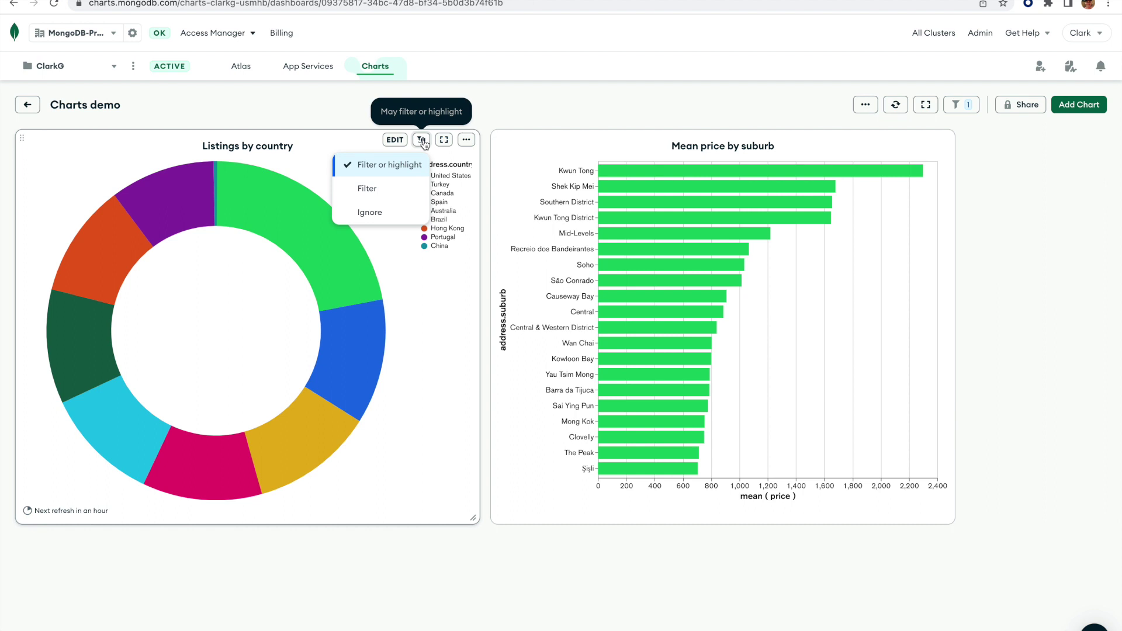
pyautogui.click(421, 140)
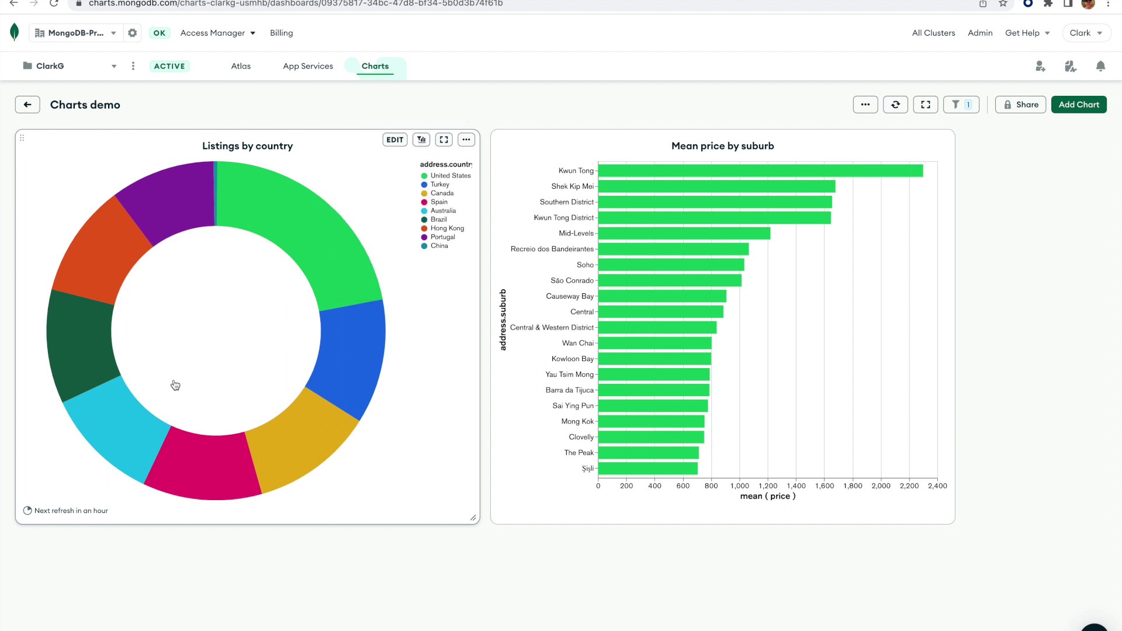
# Step: Highlight the donut's Australia slice to cross-filter the suburb chart, then clear the highlight
pyautogui.moveTo(127, 429)
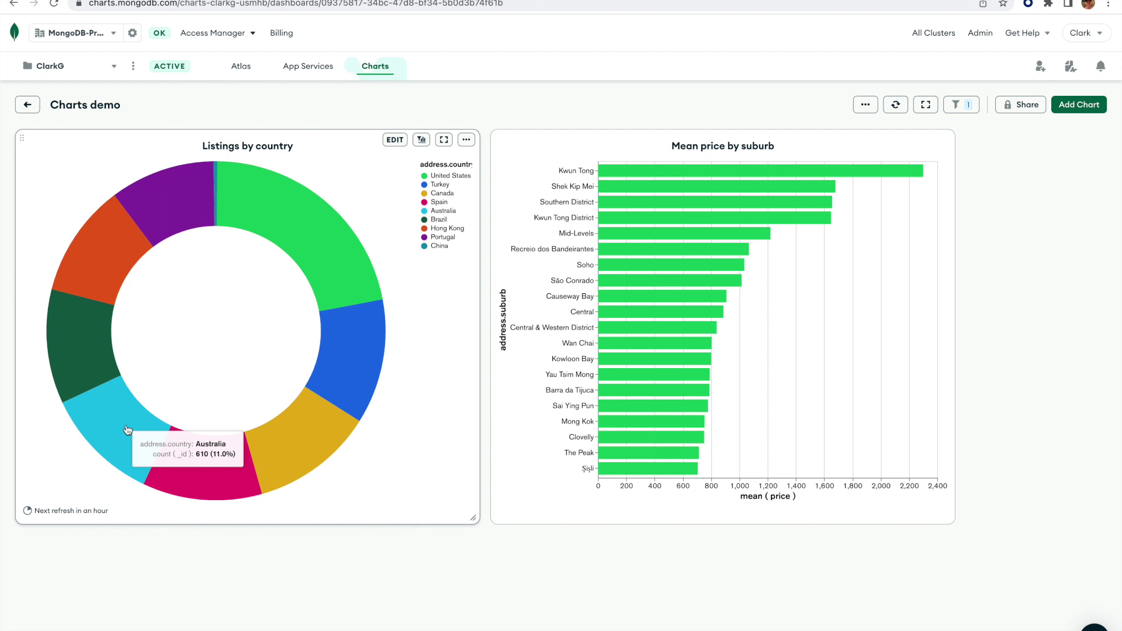
pyautogui.click(127, 430)
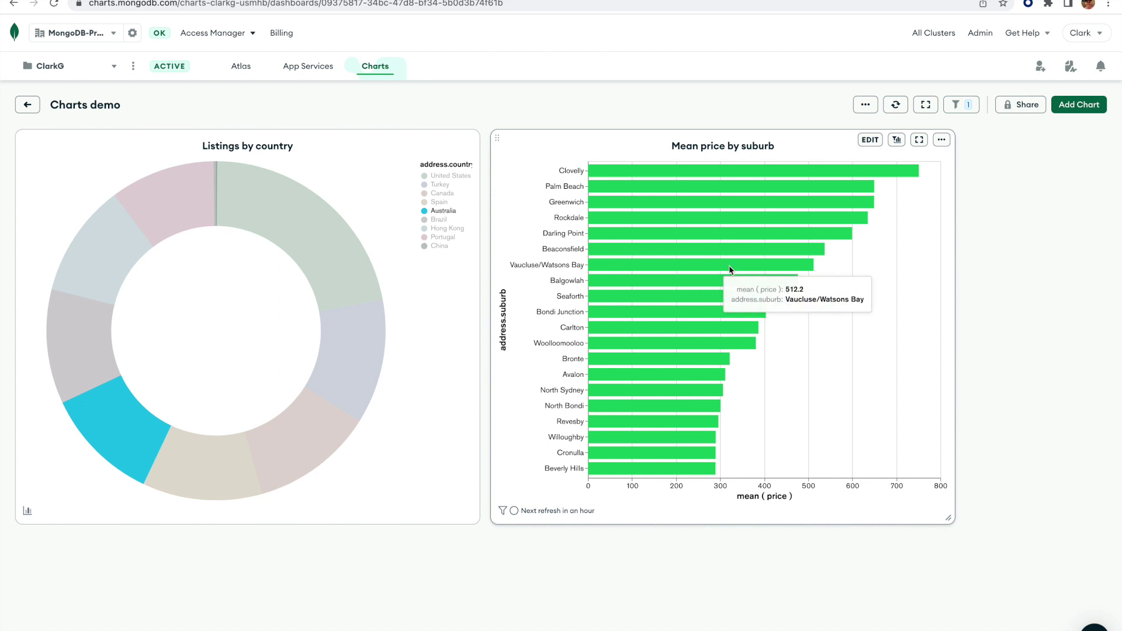
pyautogui.moveTo(695, 177)
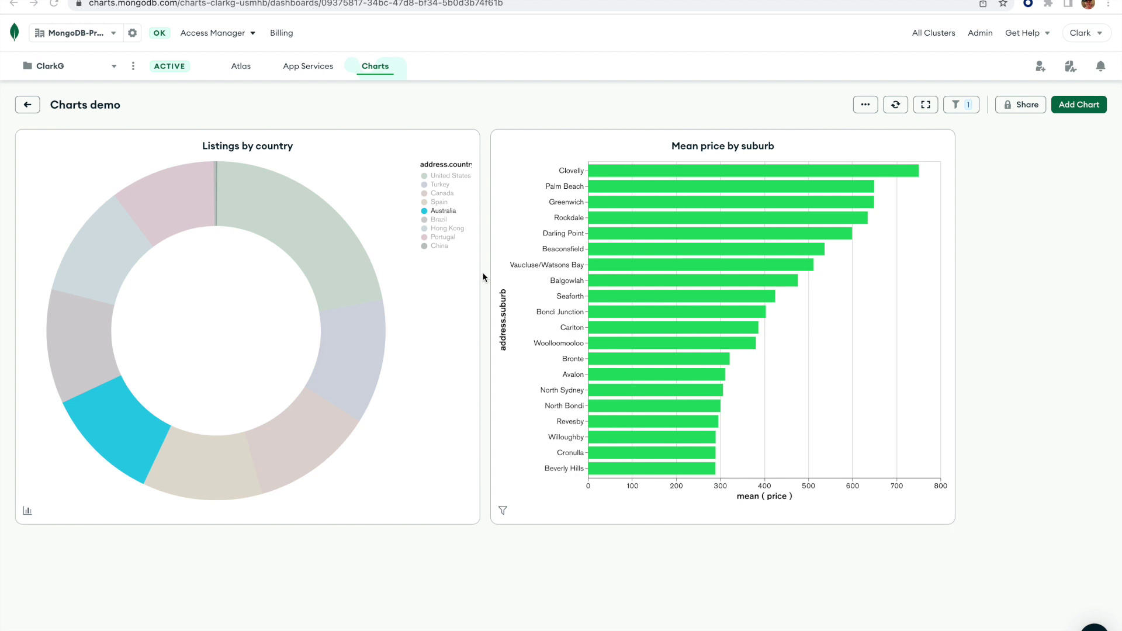
pyautogui.click(228, 327)
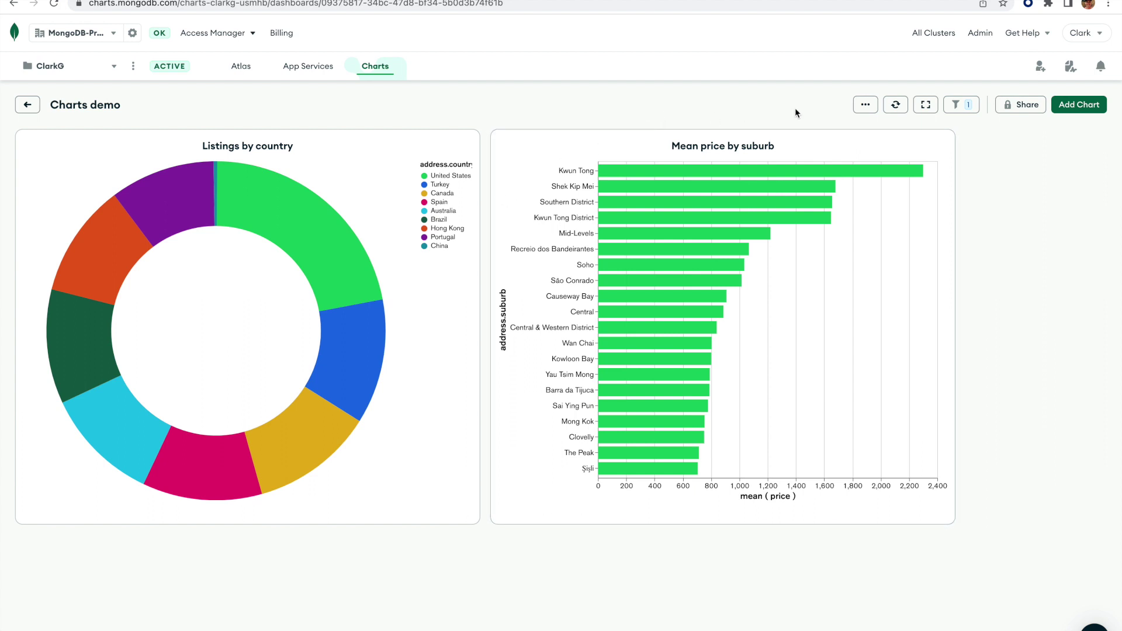
# Step: Give everyone in the organization 'Can view this dashboard' access to Charts demo
pyautogui.click(1021, 103)
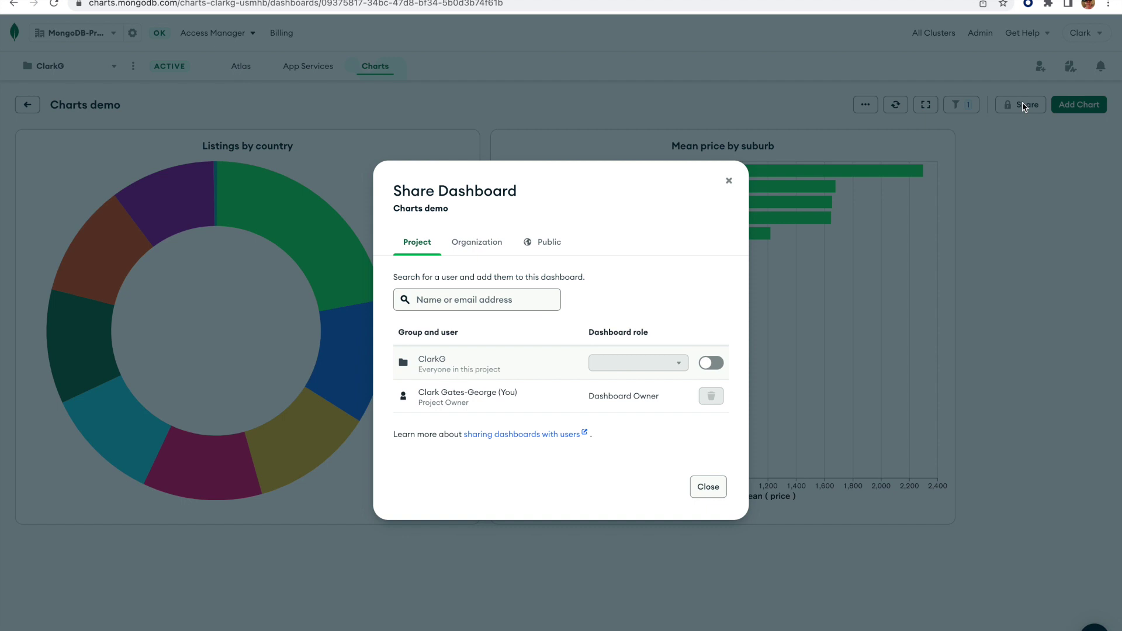
pyautogui.click(498, 305)
pyautogui.click(544, 243)
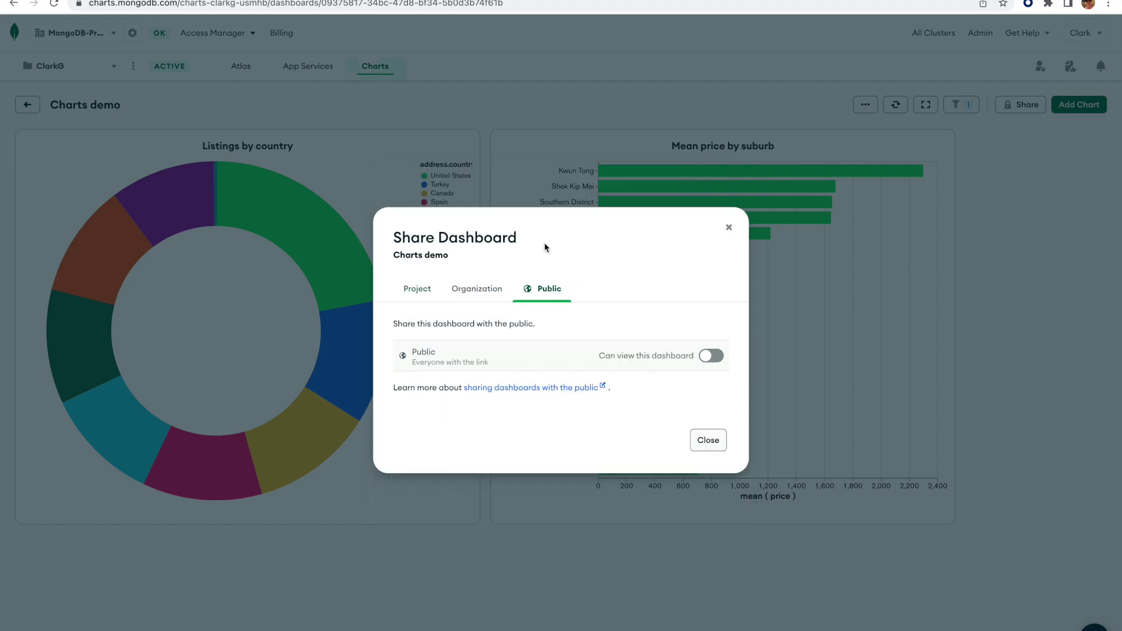
pyautogui.click(487, 295)
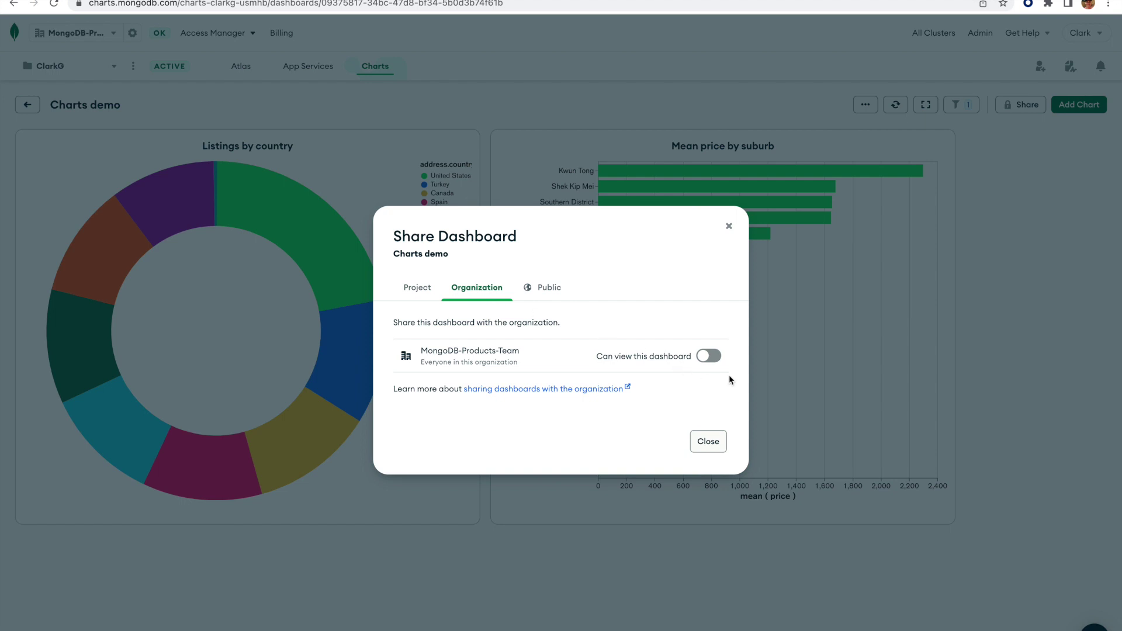
pyautogui.click(709, 357)
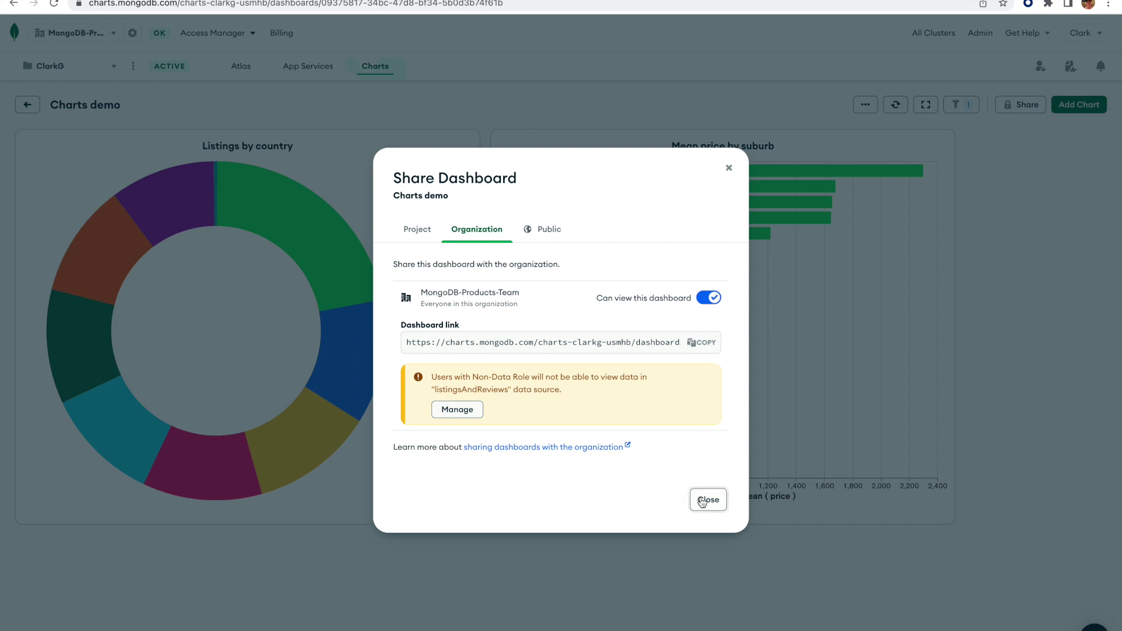
pyautogui.click(707, 500)
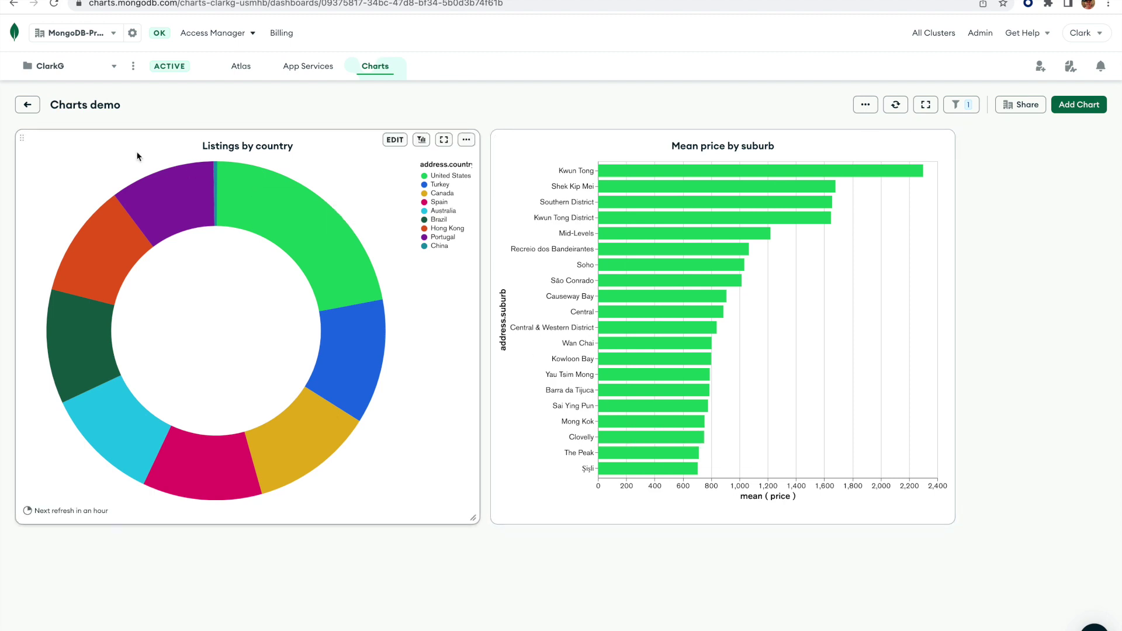
# Step: Return to the Dashboards list, then go to the Embedding getting-started guide
pyautogui.click(33, 104)
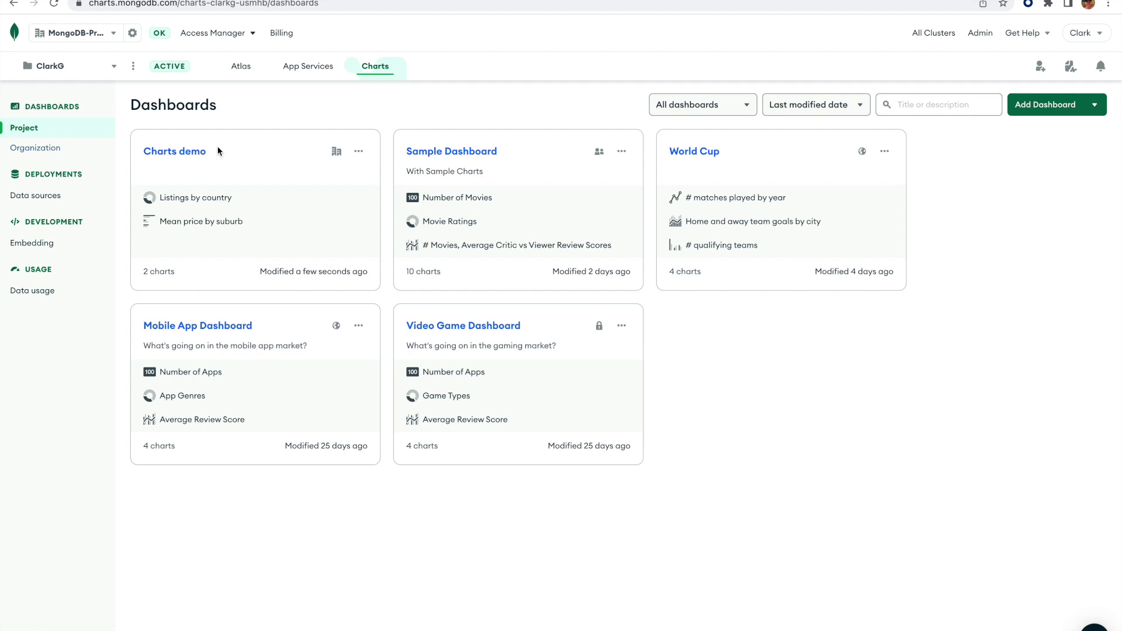
pyautogui.click(35, 242)
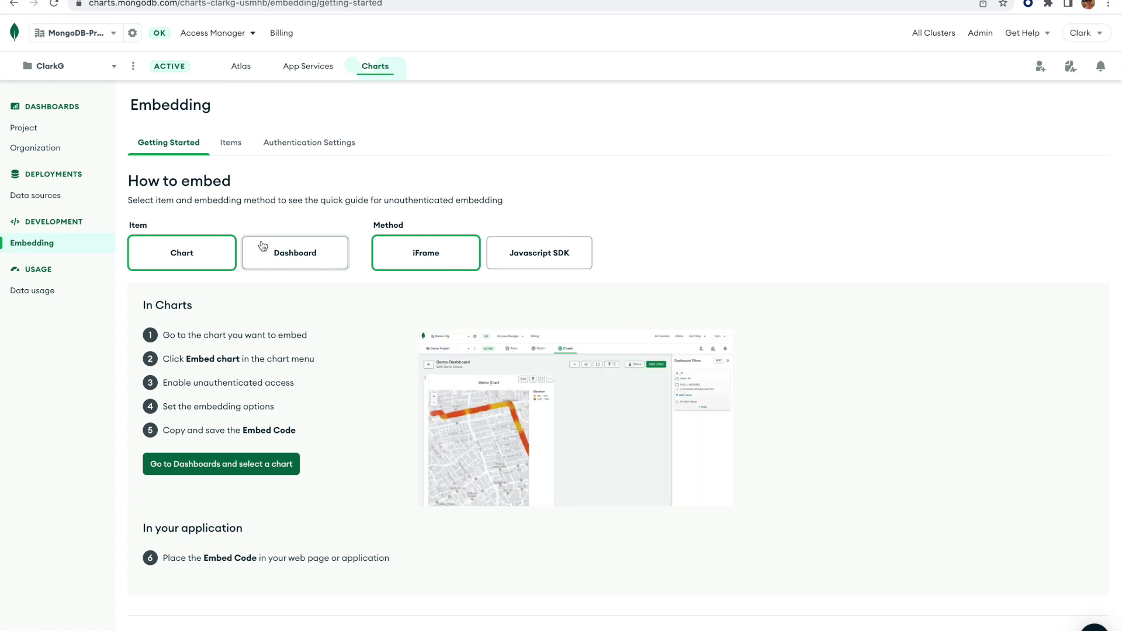
# Step: Choose the Javascript SDK embedding method and scroll to its charts-embed-dom createChart sample
pyautogui.scroll(-1, 263, 246)
pyautogui.scroll(-2, 263, 246)
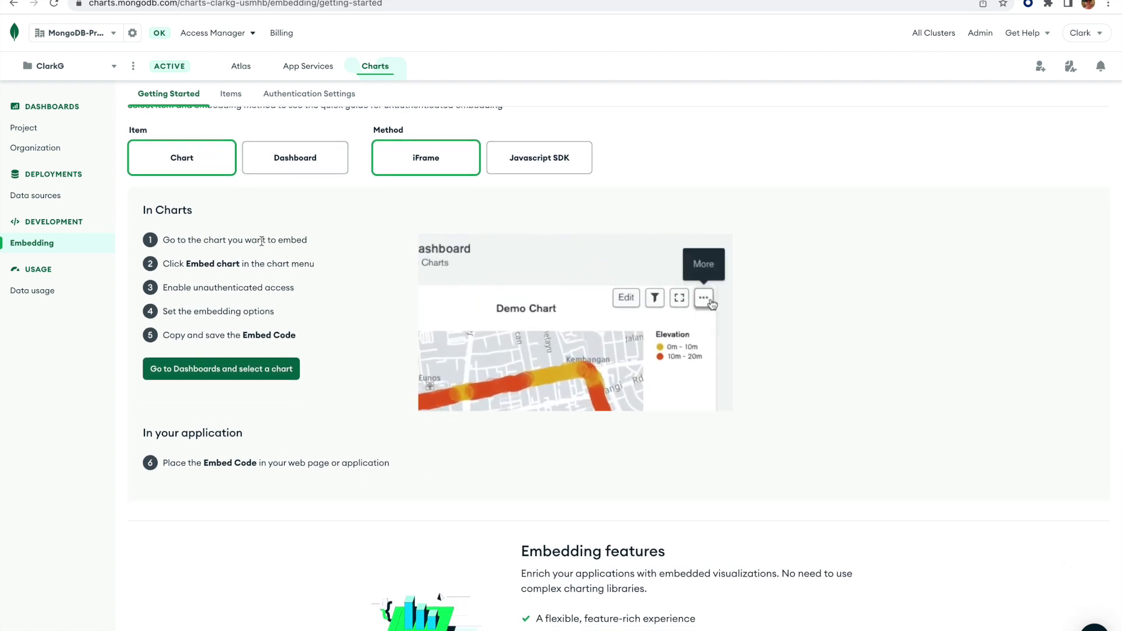
pyautogui.click(537, 139)
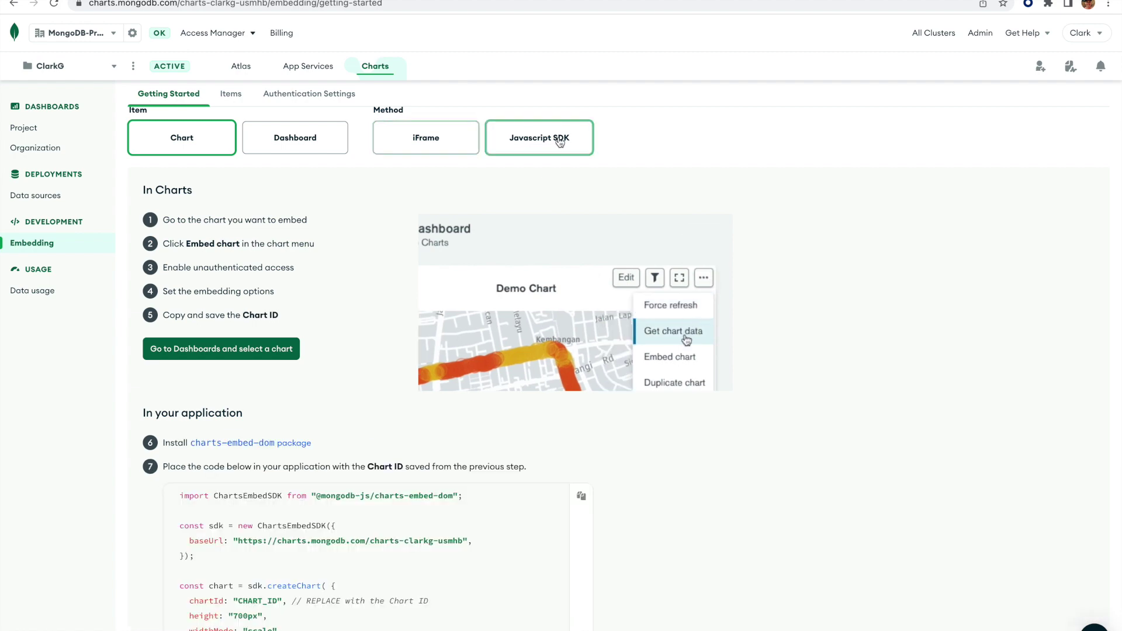
pyautogui.scroll(-7, 481, 291)
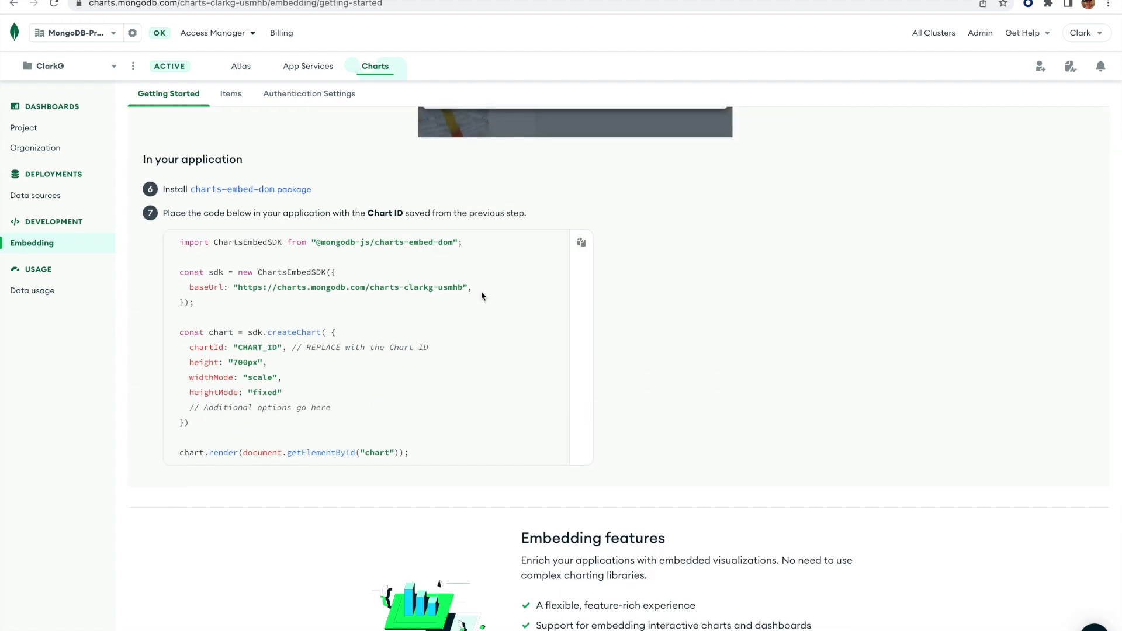
pyautogui.scroll(-1, 316, 359)
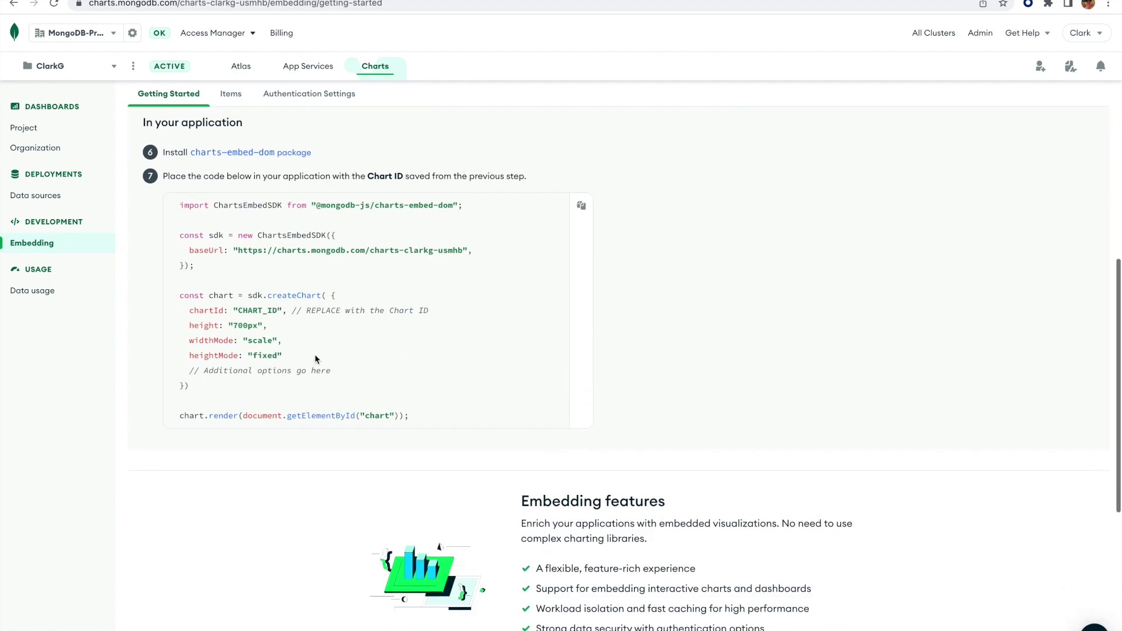